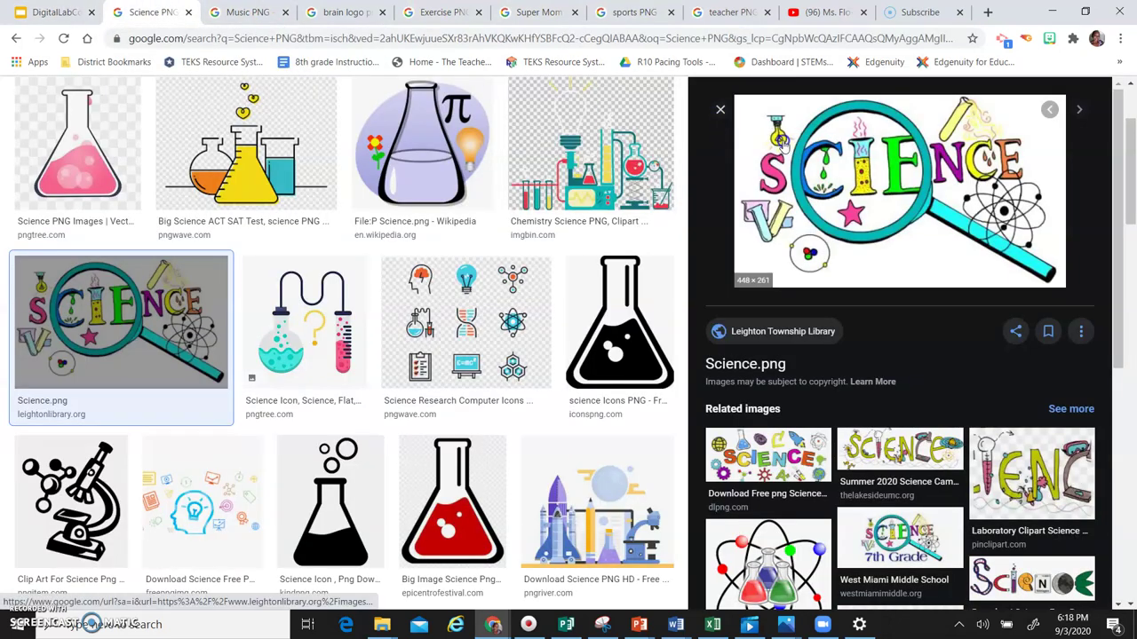
right_click(837, 147)
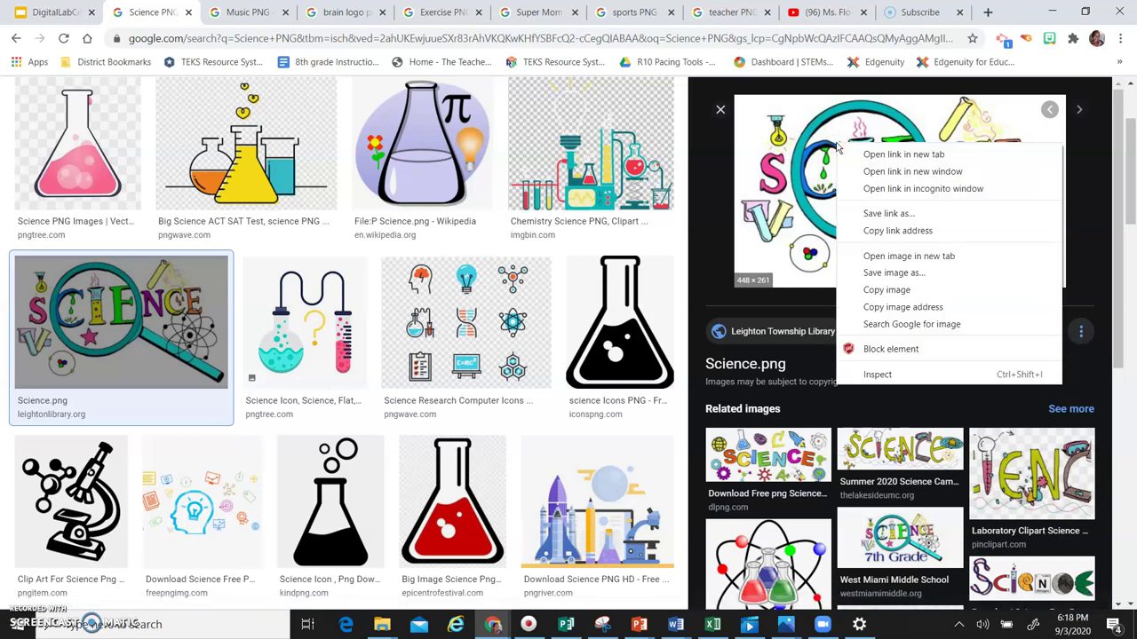
click(866, 289)
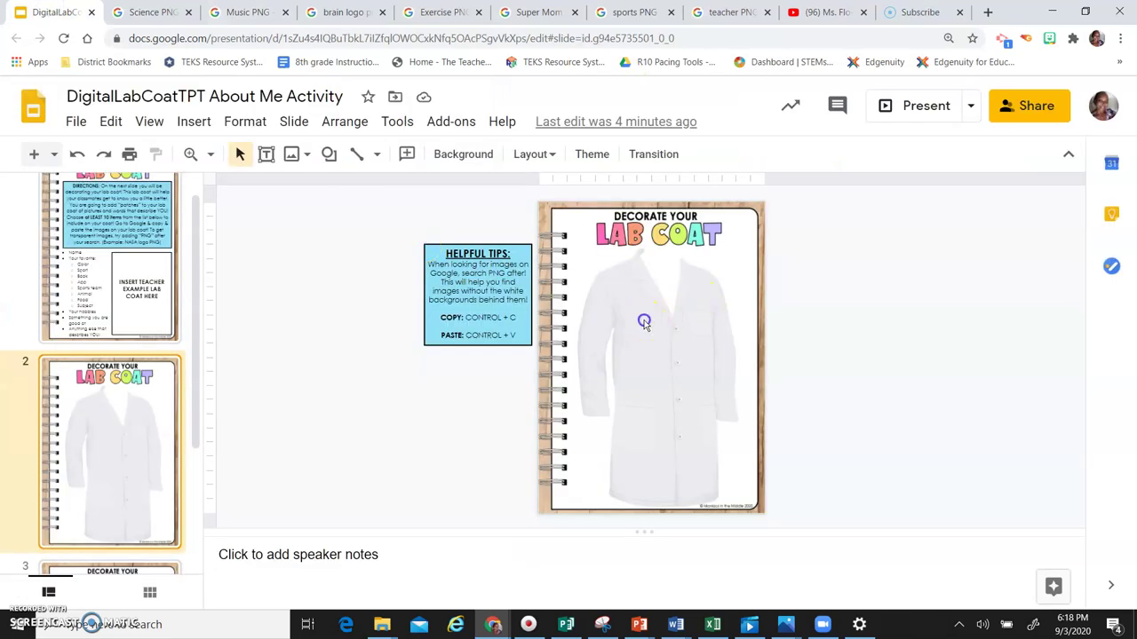
- Paste the Science image on slide 2, shrink it and place it on the coat's left chest
right_click(645, 324)
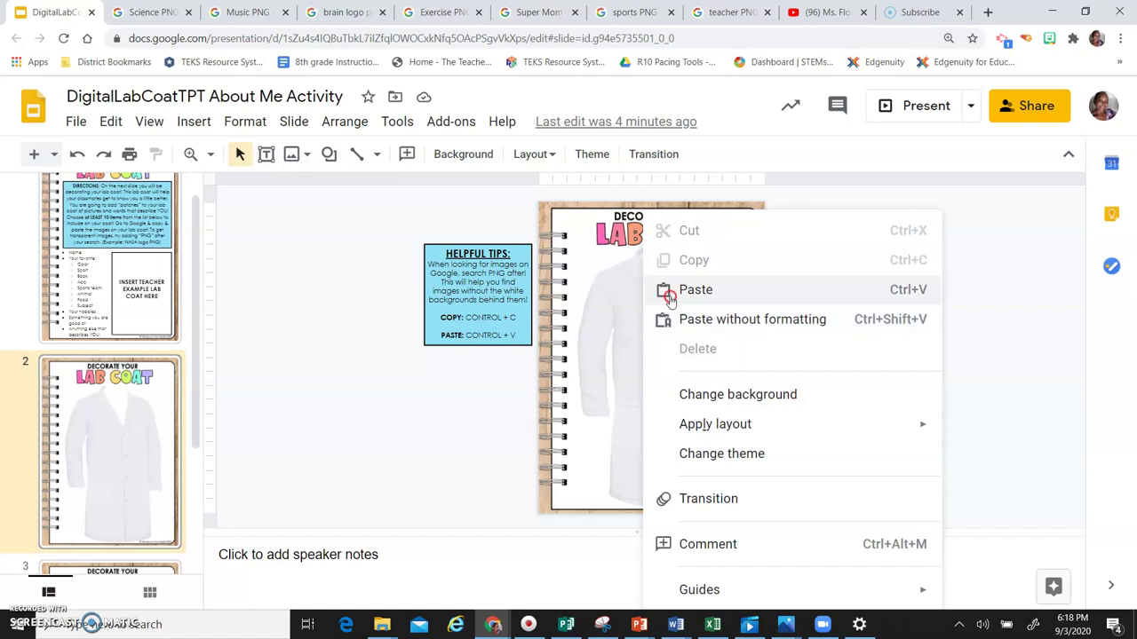
click(665, 291)
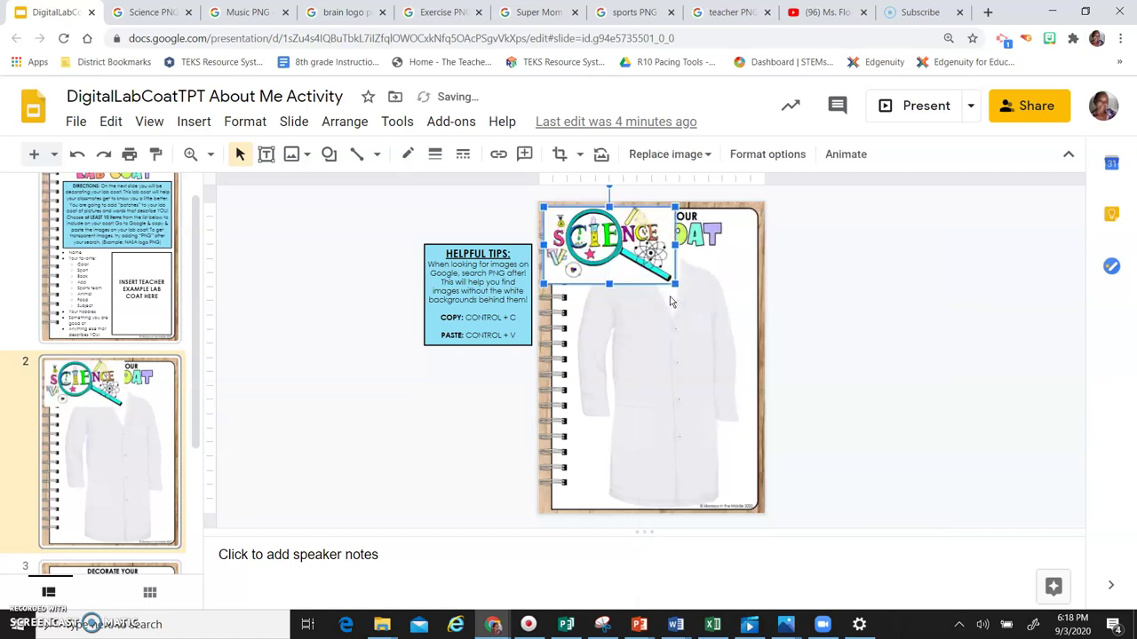
click(675, 284)
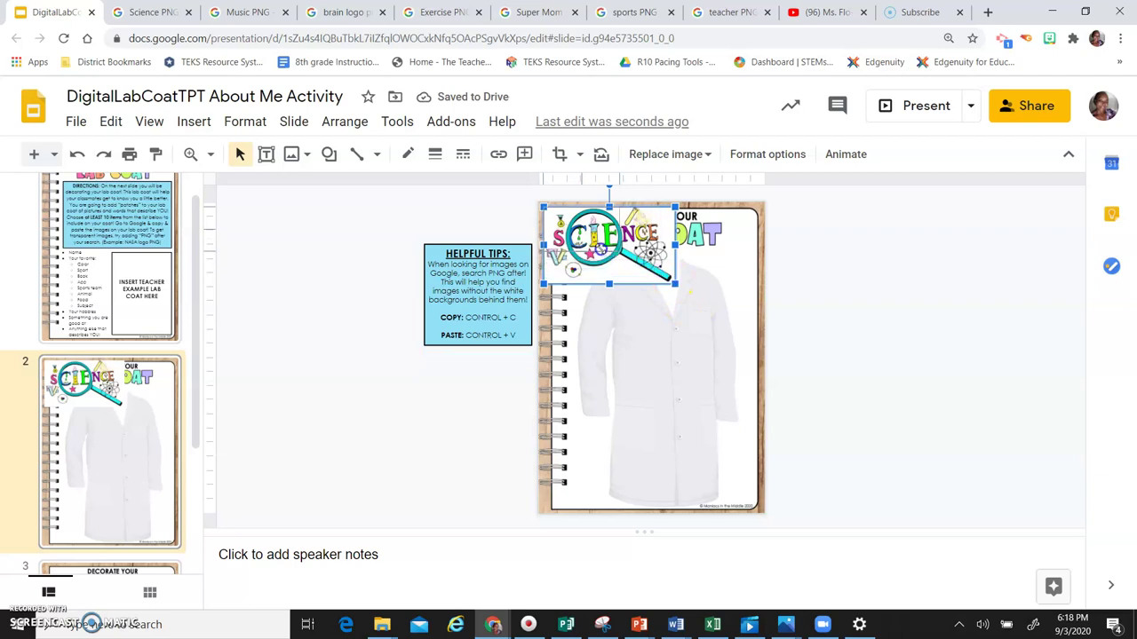
drag(675, 284, 642, 328)
click(842, 322)
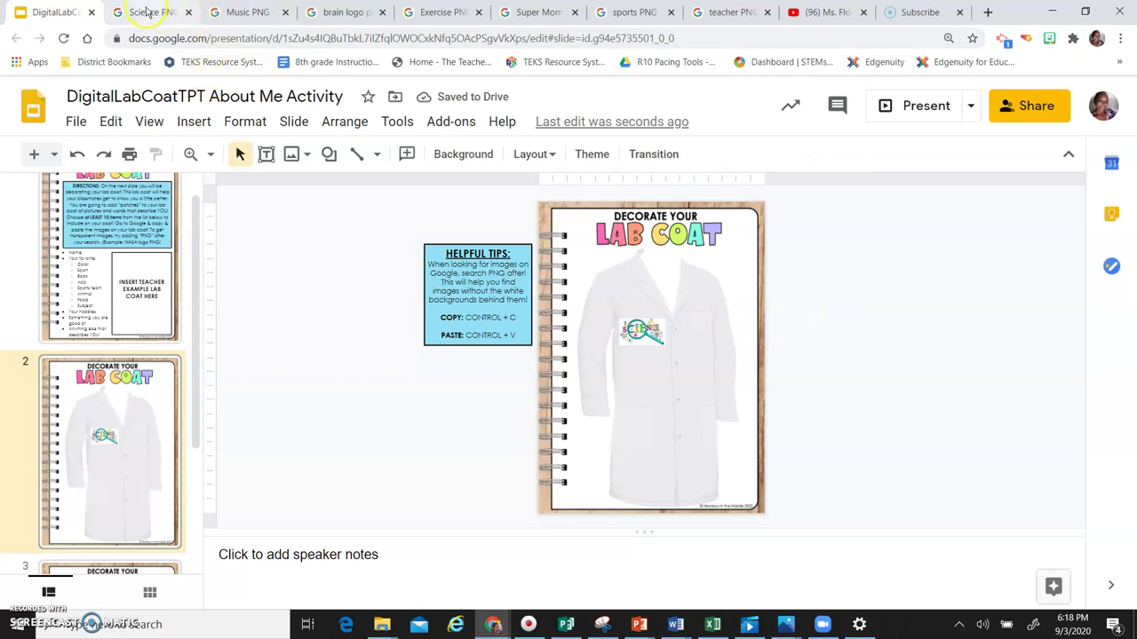
- Copy the colourful Creative Brain art image from the brain logo png results
click(340, 11)
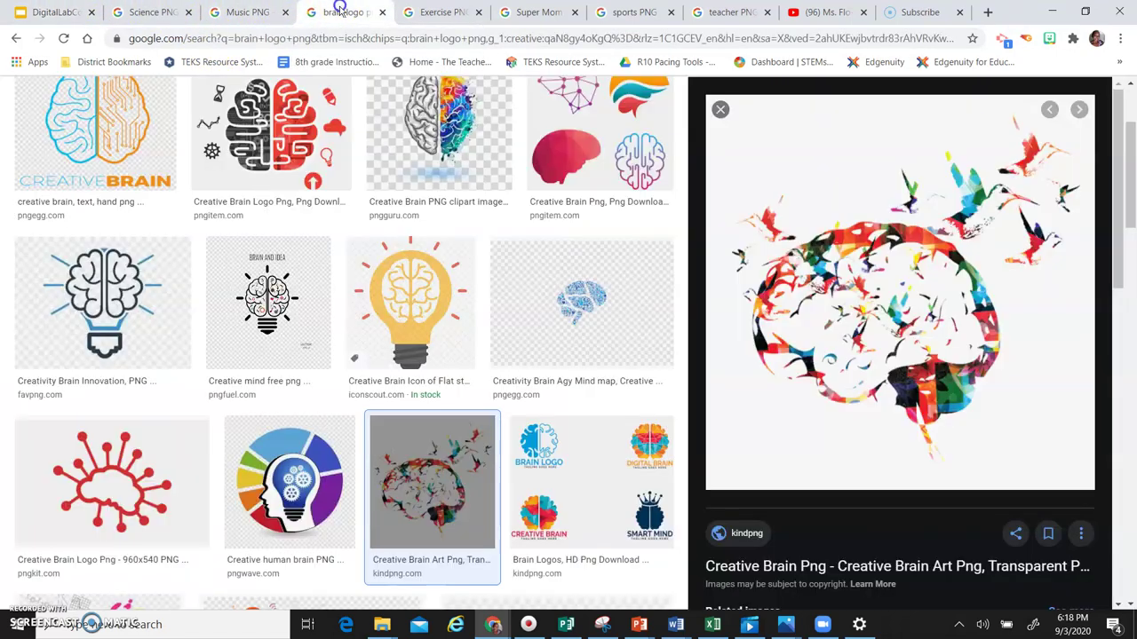
right_click(834, 263)
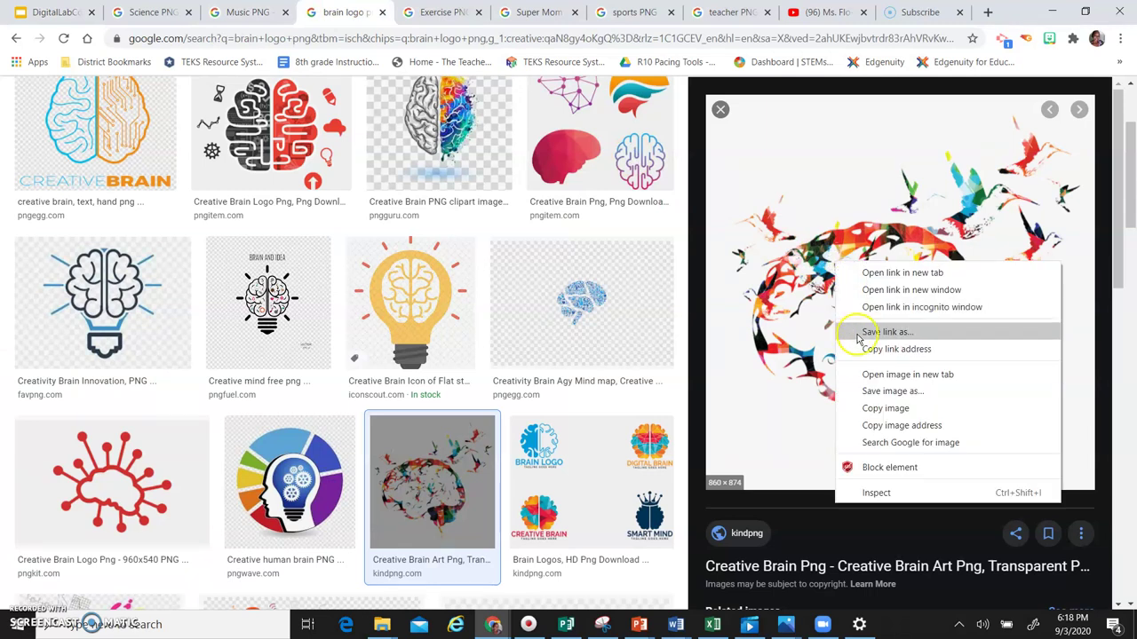
click(860, 408)
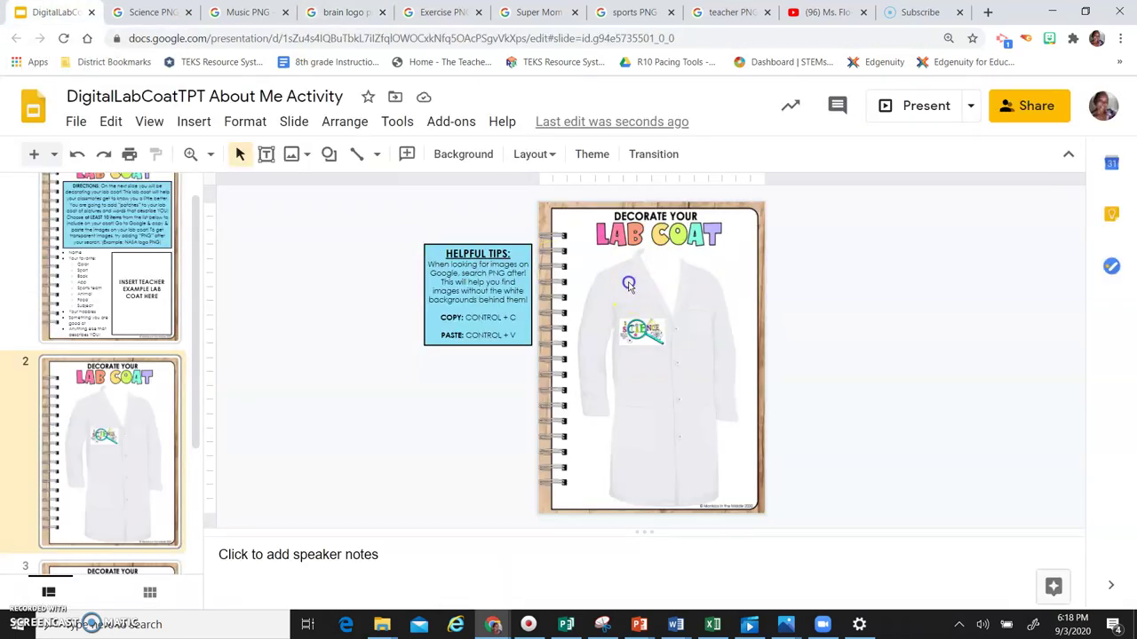
- Paste the brain image, shrink it to patch size and place it on the coat's right chest
right_click(629, 286)
click(648, 290)
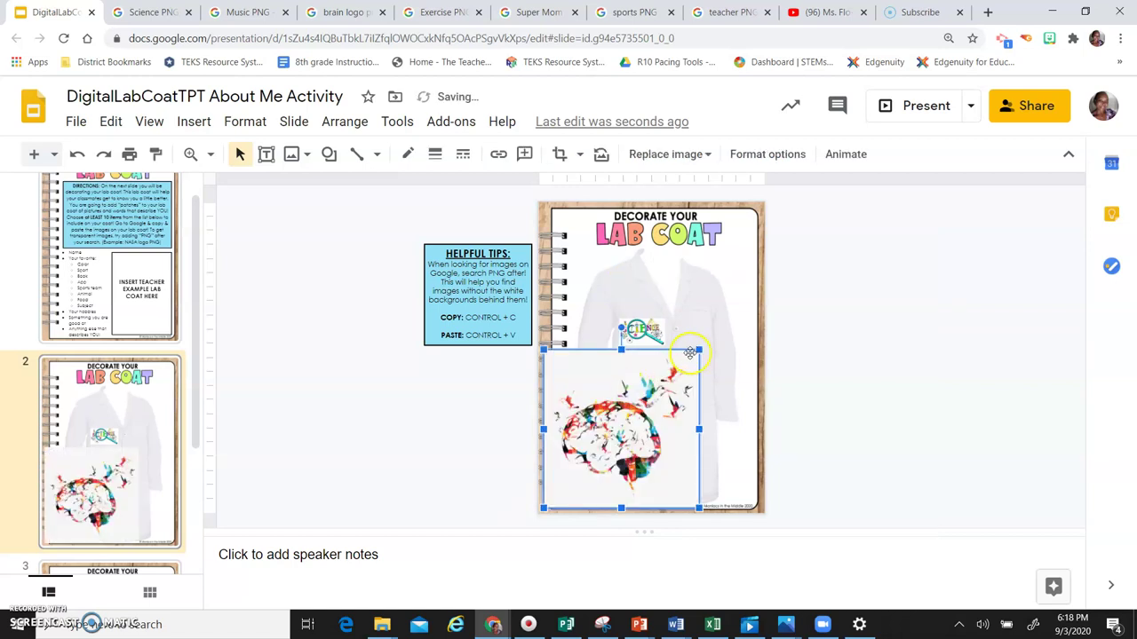
click(636, 435)
drag(636, 434, 586, 505)
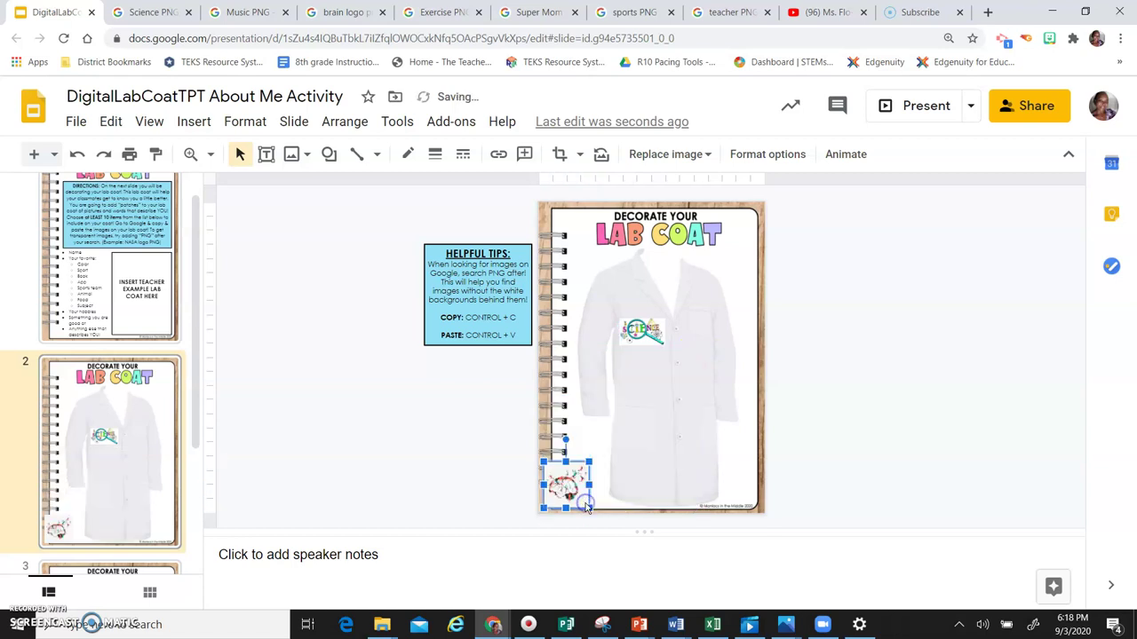
drag(708, 403, 702, 335)
click(712, 313)
click(648, 380)
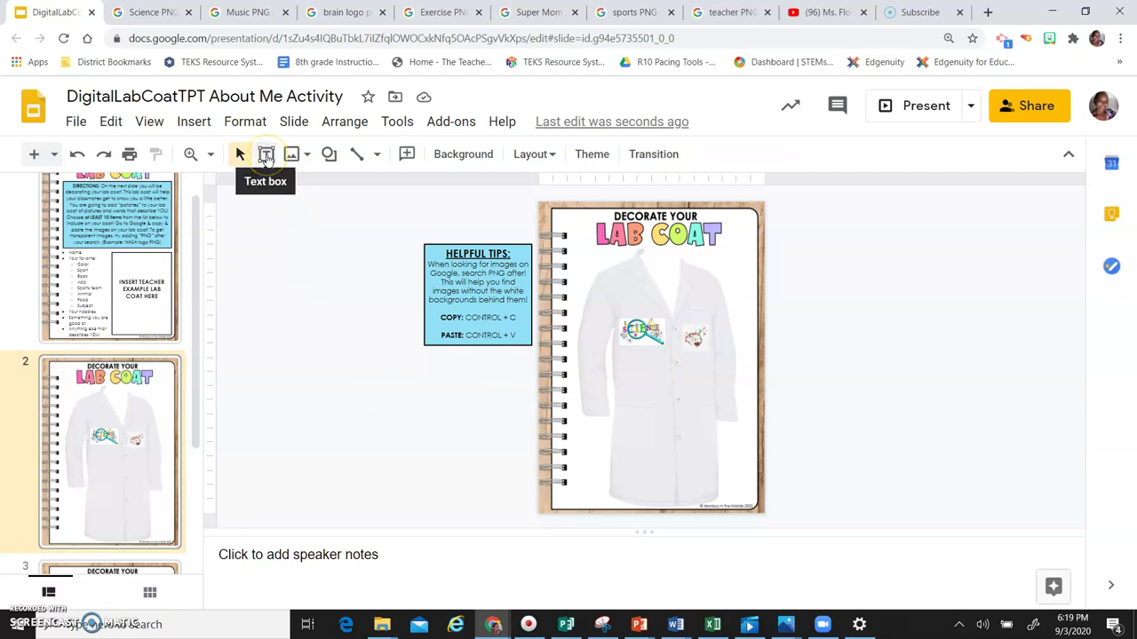
- Add a text box reading SCIENCE on the lower middle of the lab coat
click(266, 155)
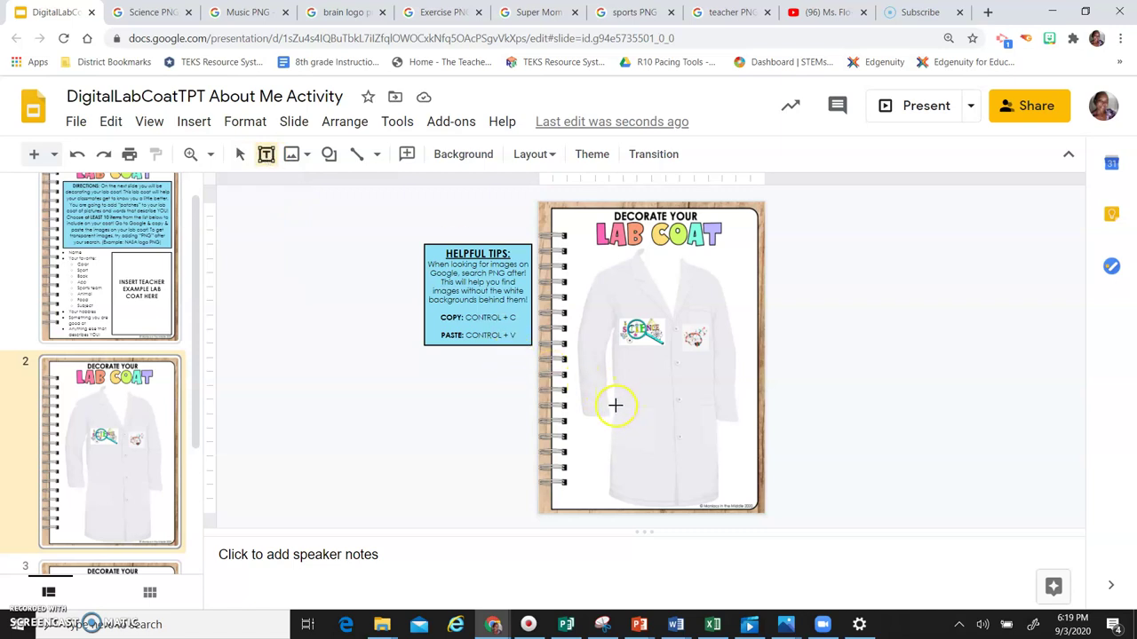
drag(613, 405, 673, 434)
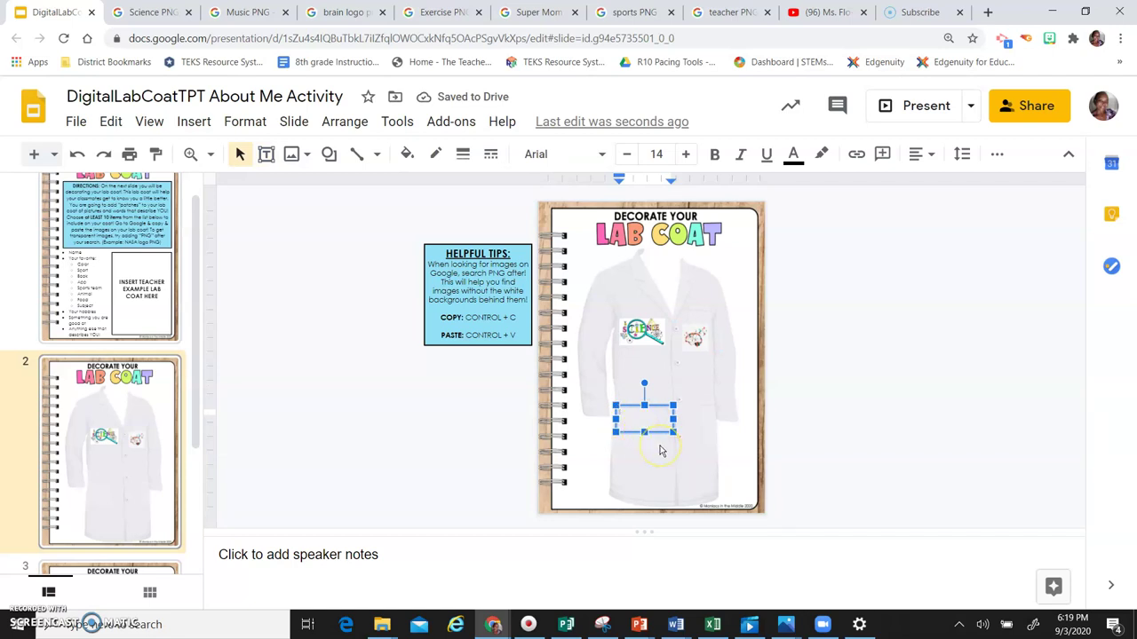
text(sc)
click(613, 455)
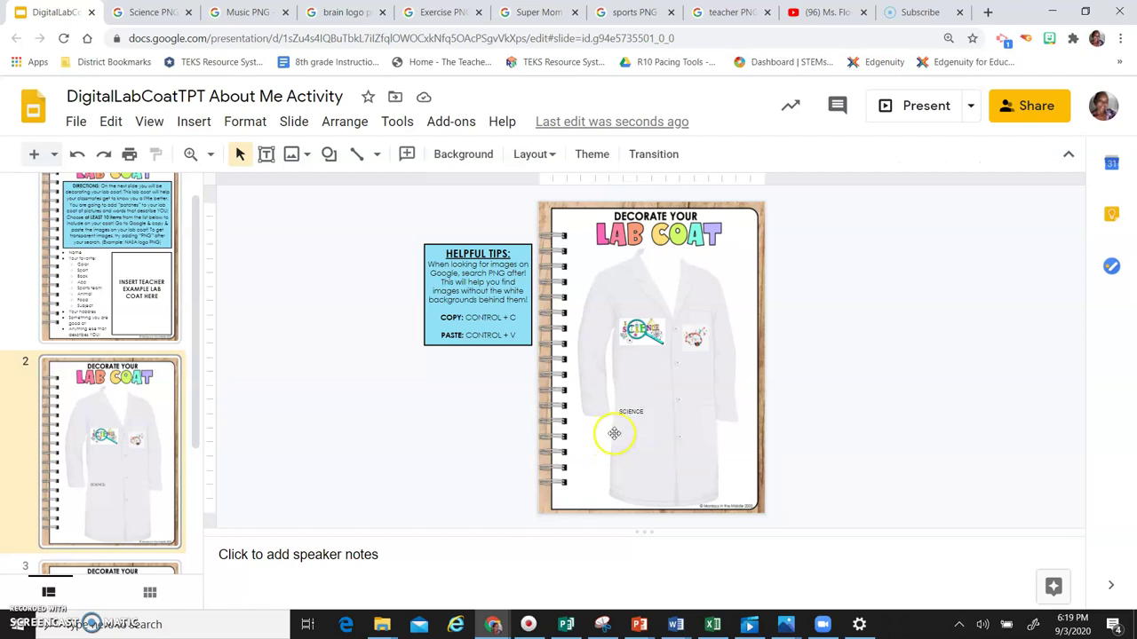
click(617, 427)
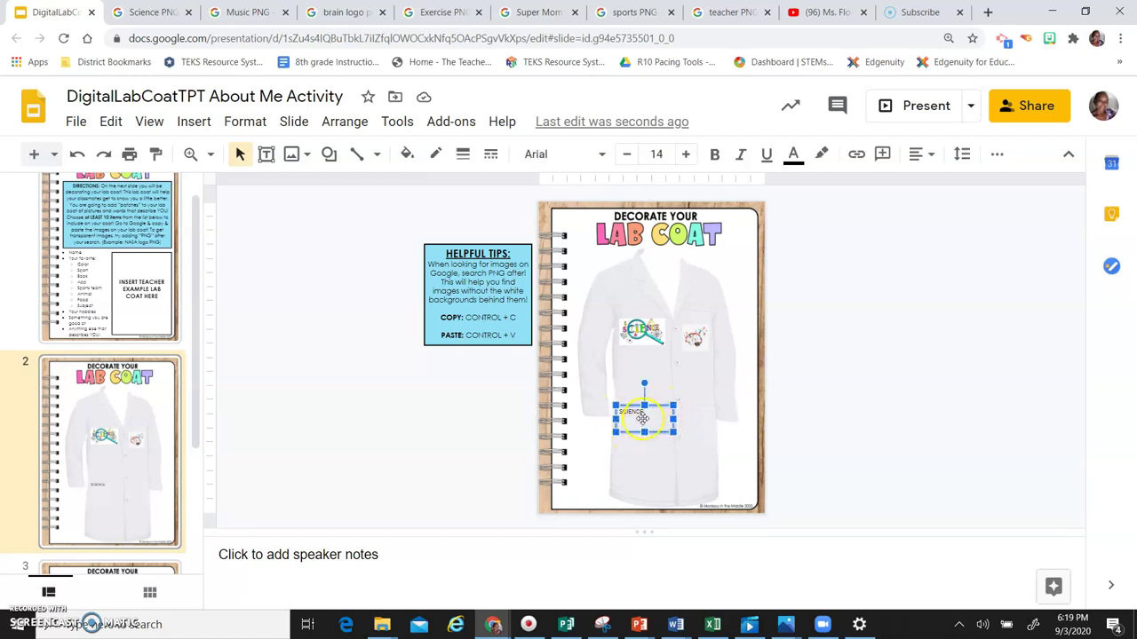
- Set the SCIENCE text to the Lobster font at size 34
click(602, 157)
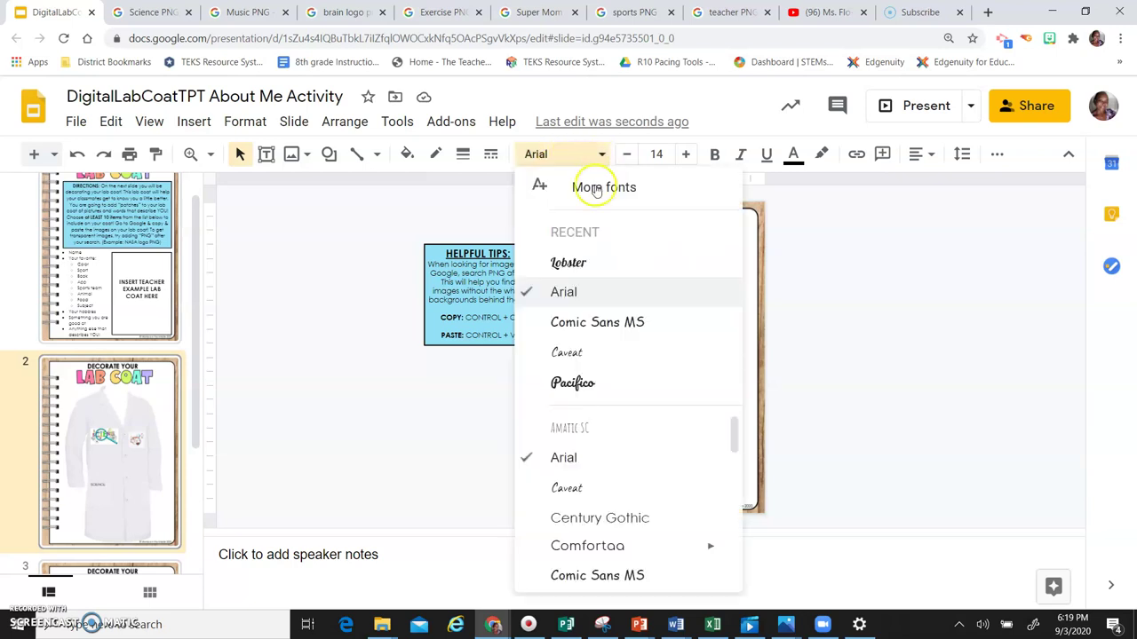
click(573, 264)
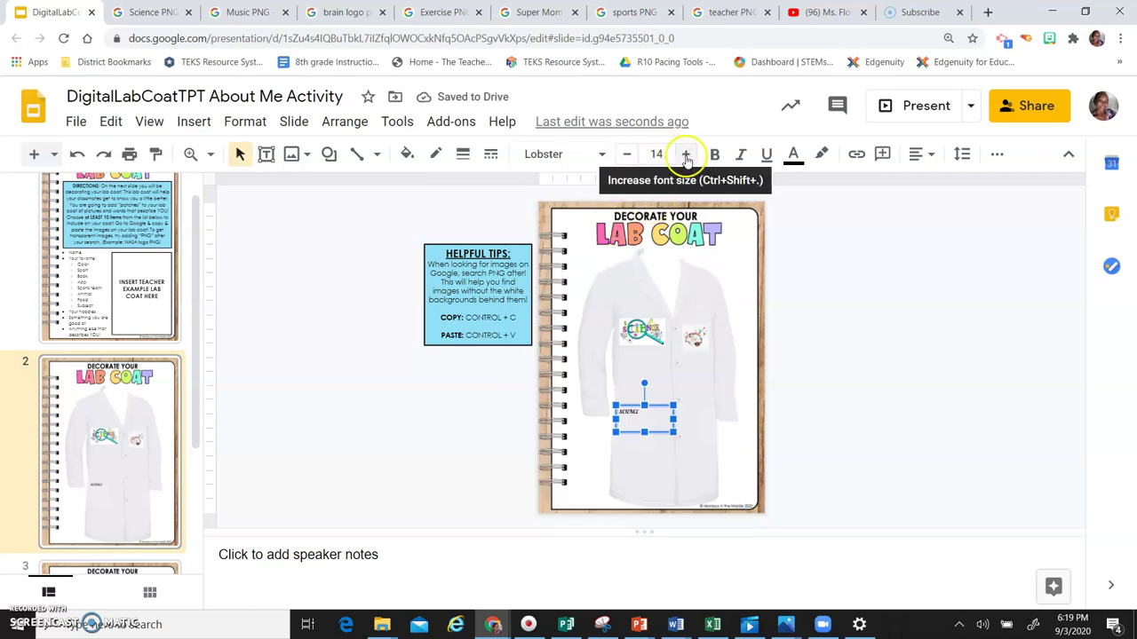
click(685, 156)
double_click(685, 156)
double_click(686, 155)
double_click(686, 156)
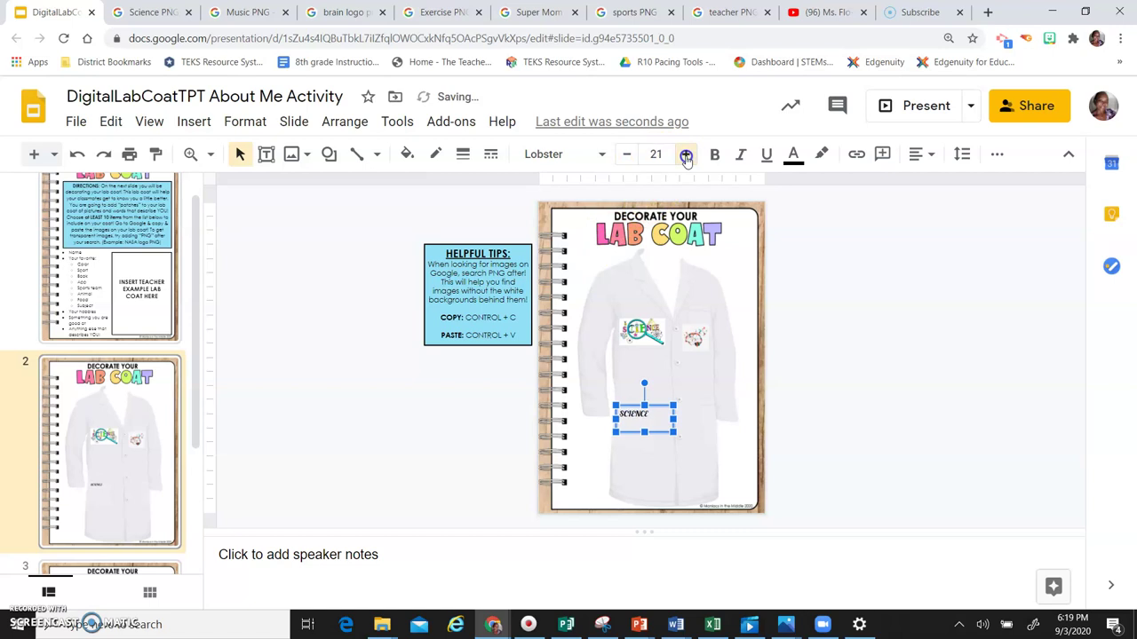
triple_click(686, 155)
double_click(686, 155)
triple_click(686, 156)
double_click(685, 155)
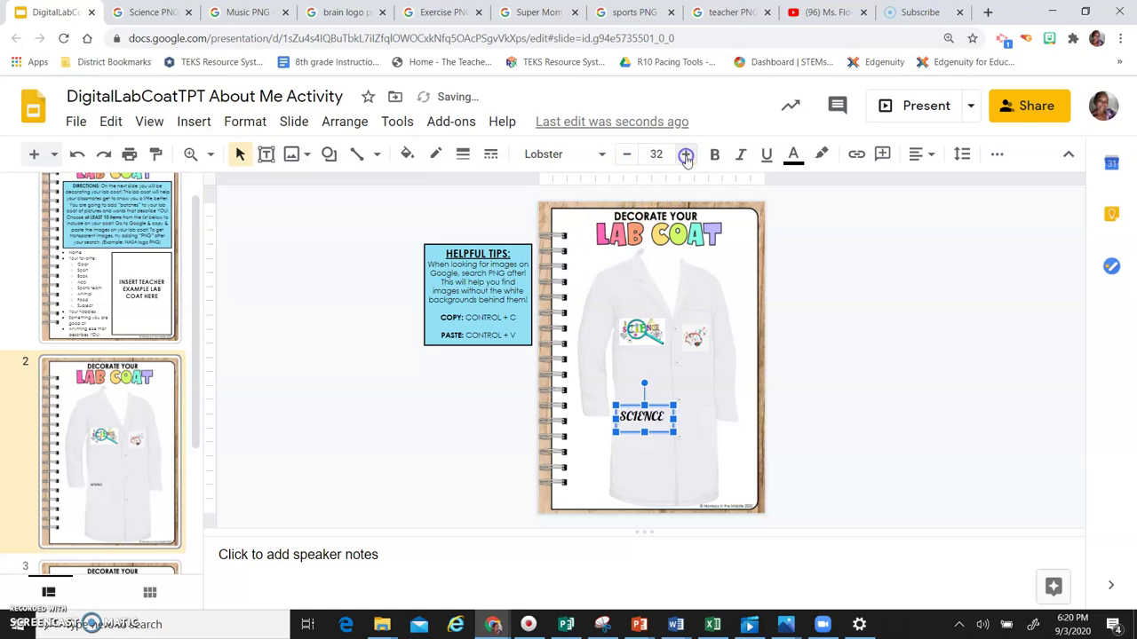
triple_click(685, 156)
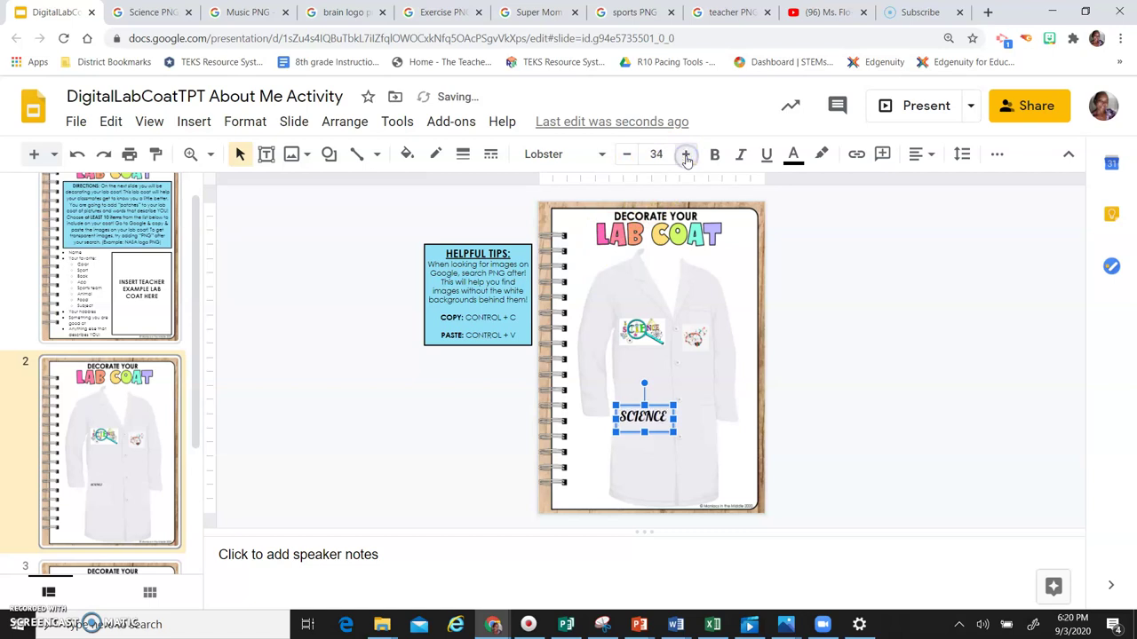
click(424, 427)
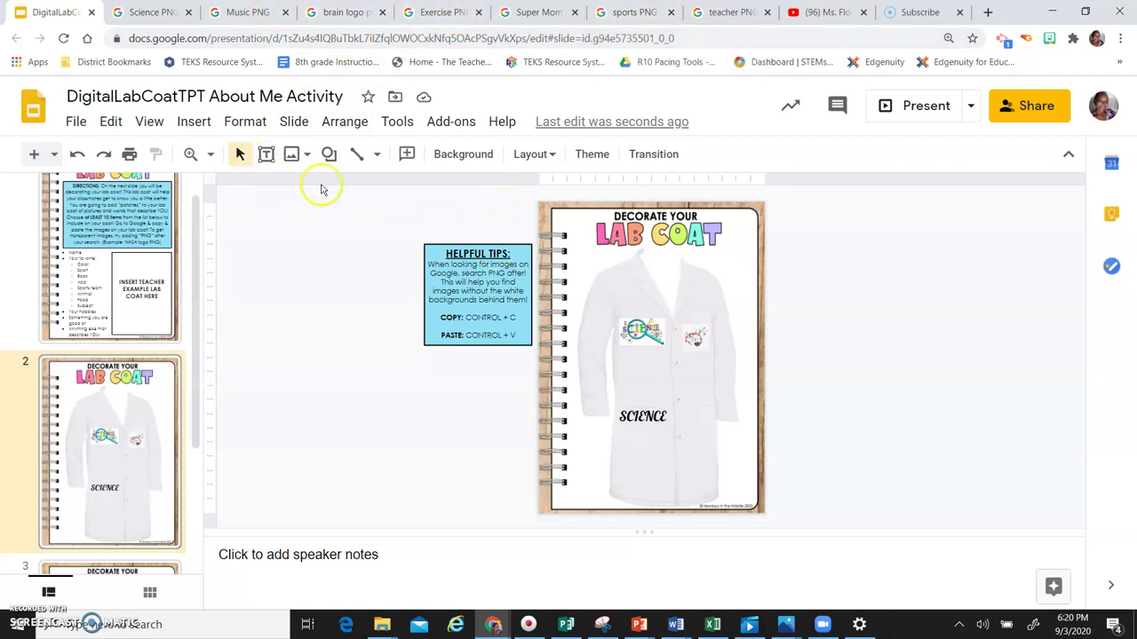
- Add a text box with the teacher's name above the brain patch
click(266, 155)
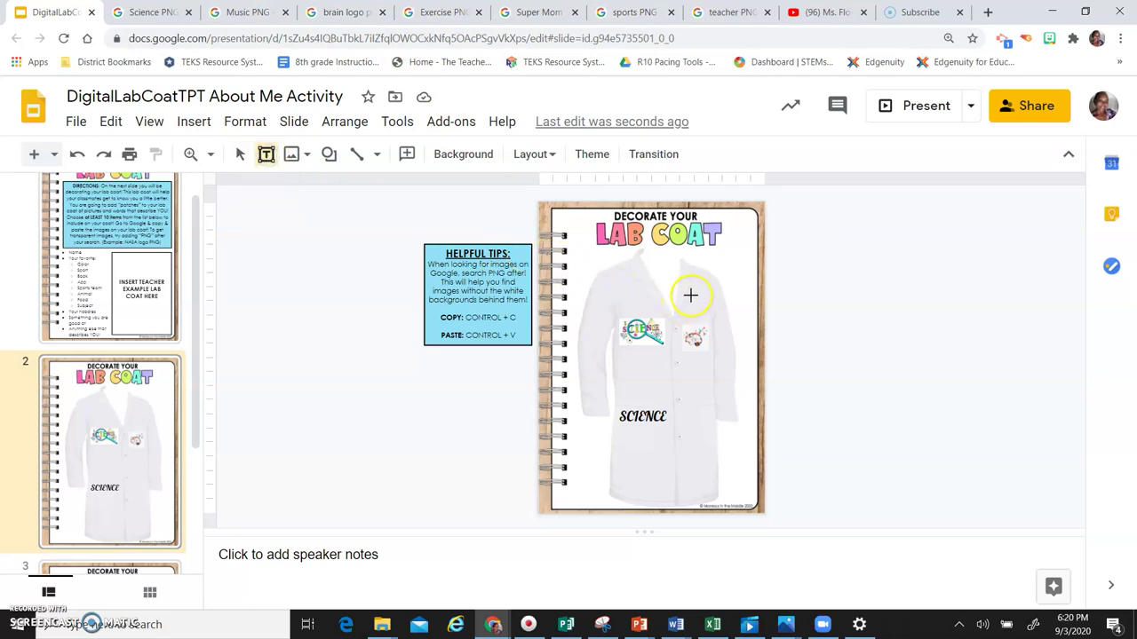
drag(688, 294, 723, 311)
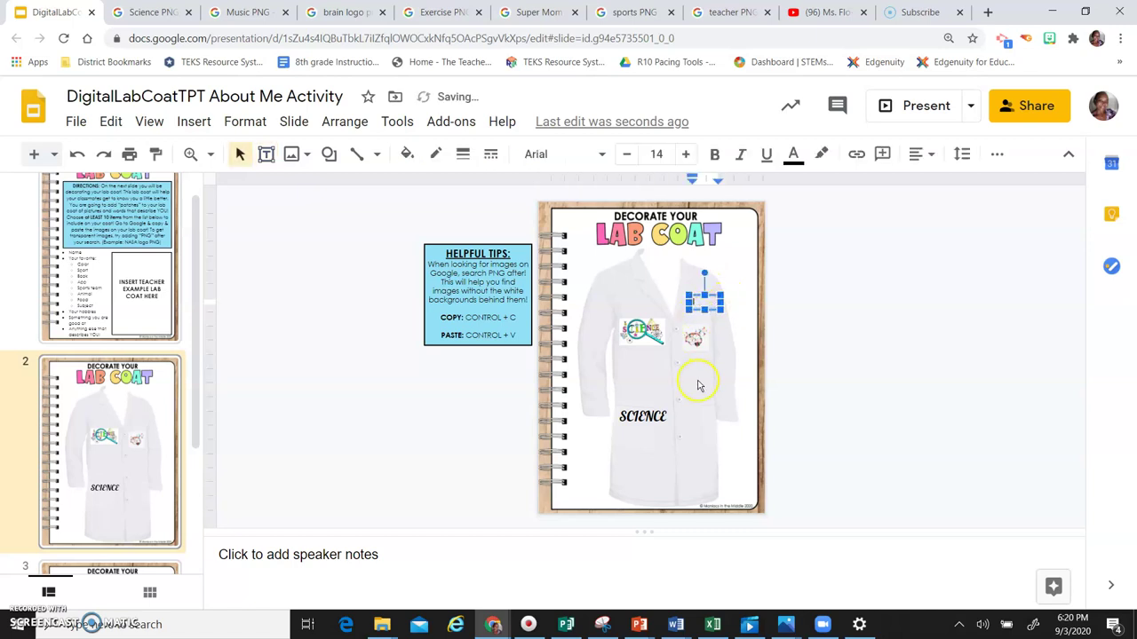
text(Ms)
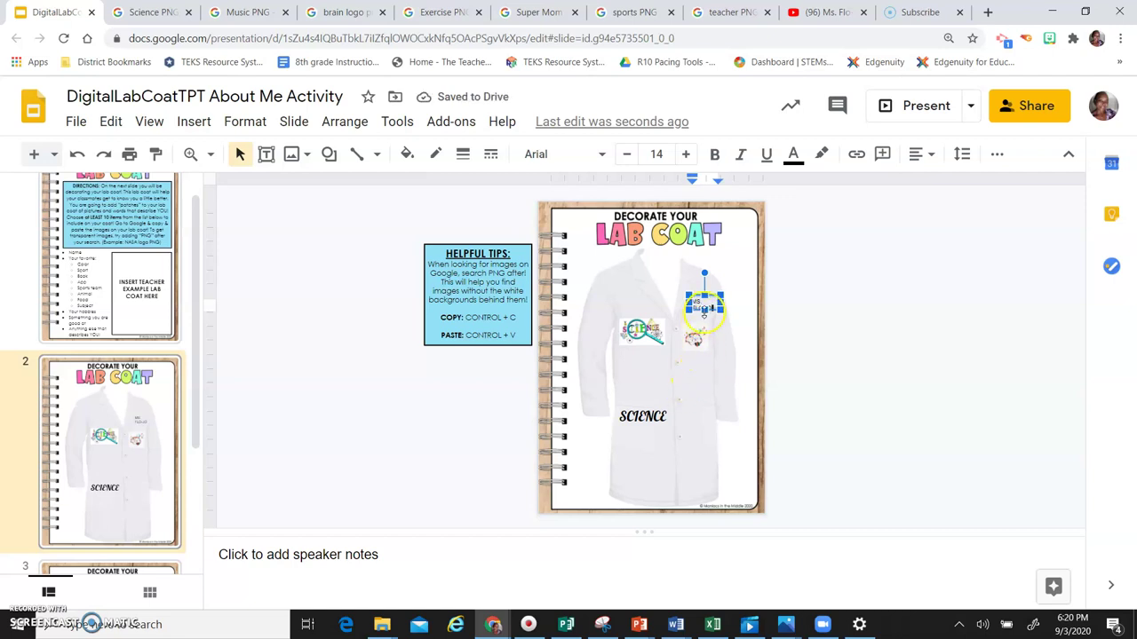
drag(703, 318, 697, 311)
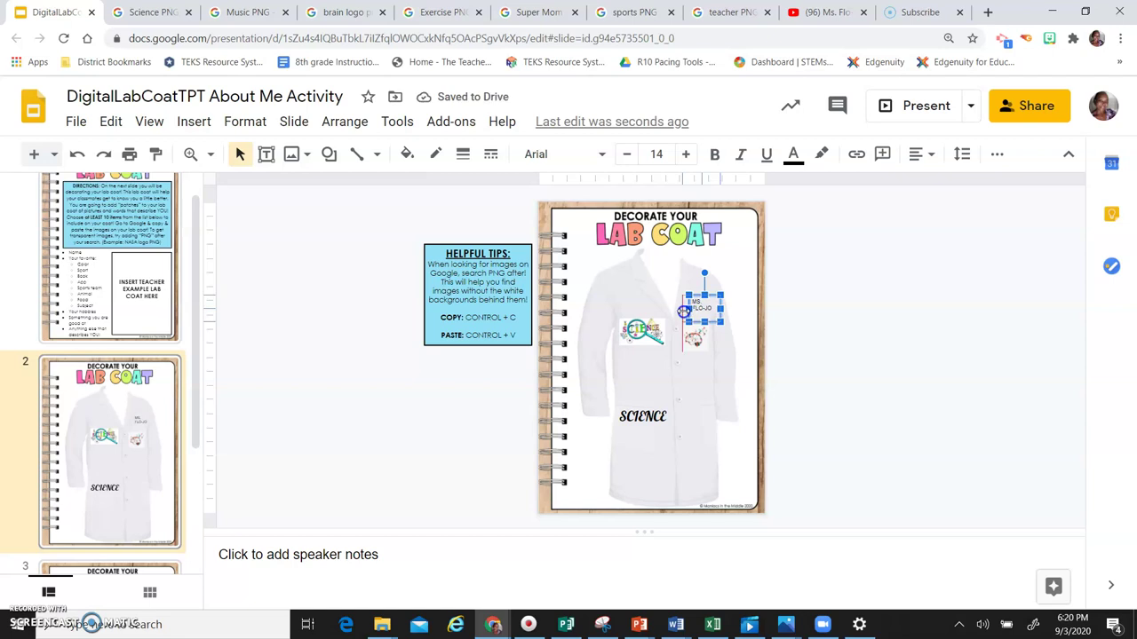
- Widen the name label so the name fits on one line, then reselect it
drag(689, 309, 681, 309)
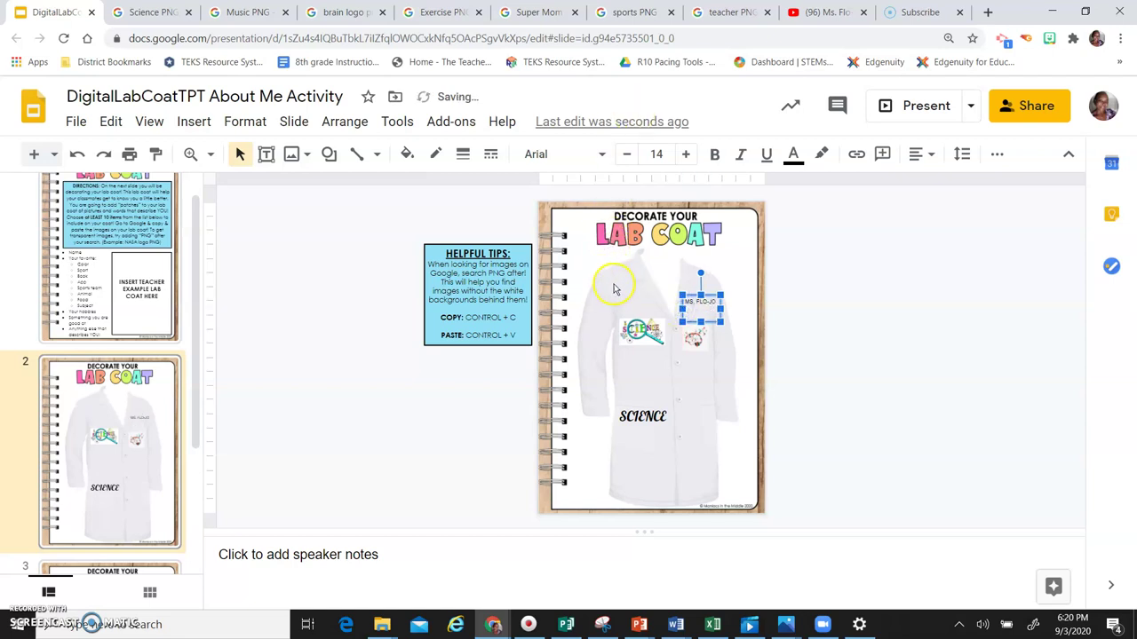
click(609, 282)
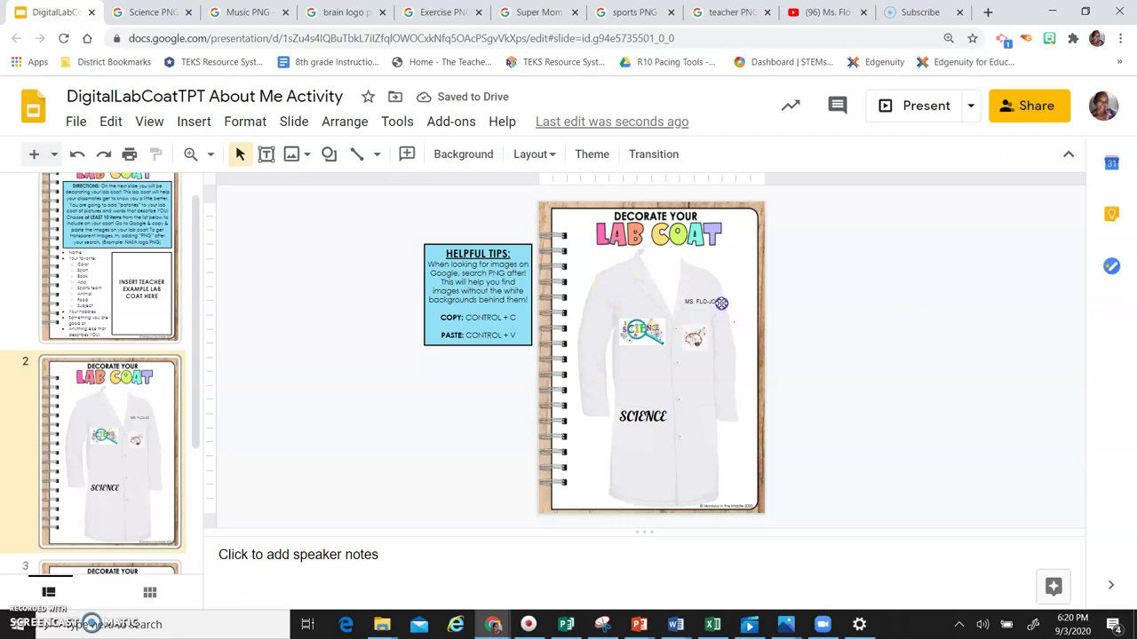
click(721, 303)
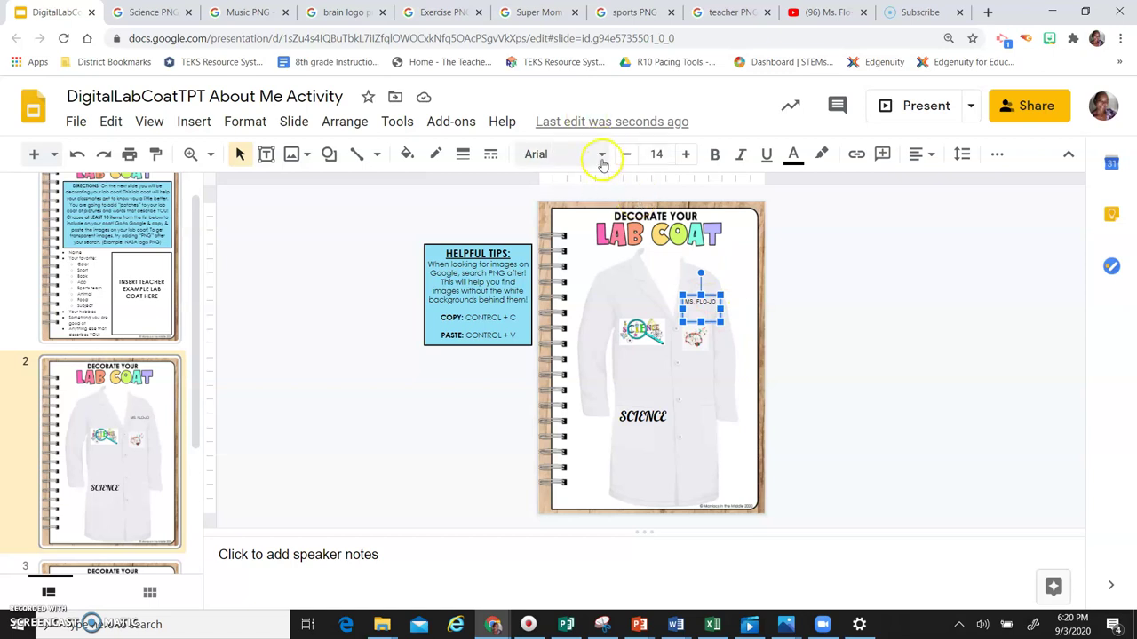
- Set the teacher's name label to the Pacifico font at size 17
click(601, 157)
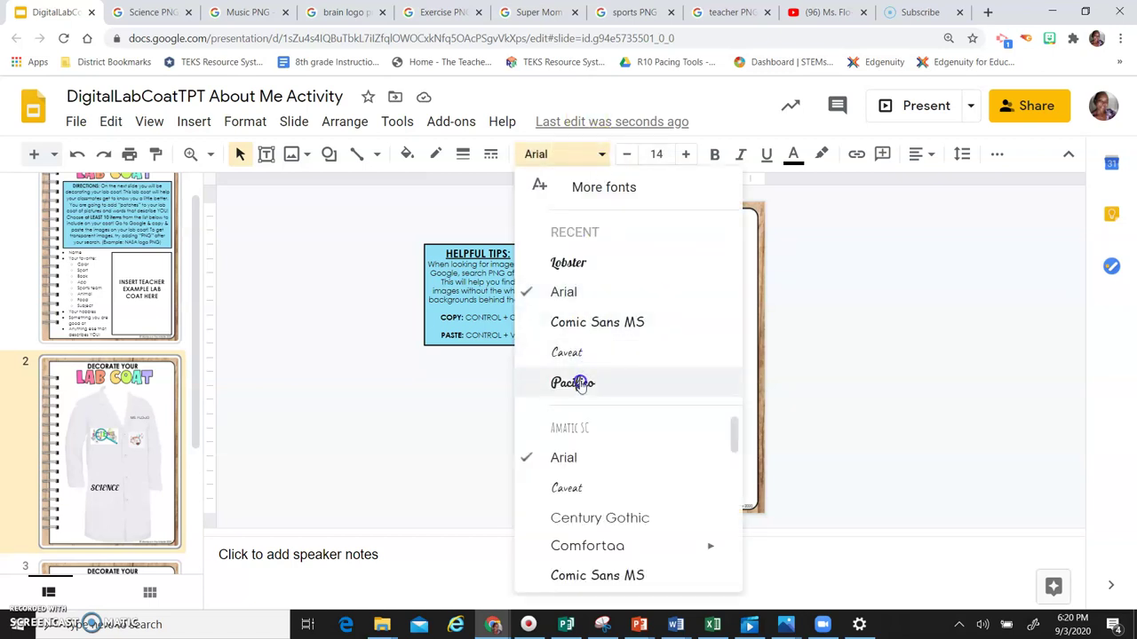
click(576, 385)
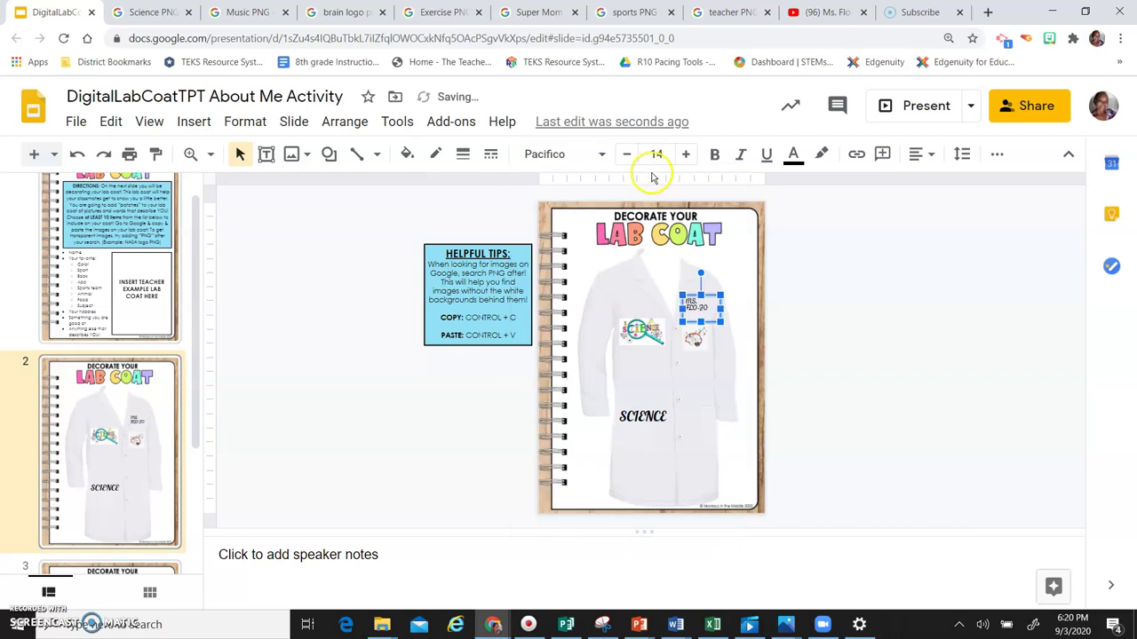
click(682, 155)
click(683, 156)
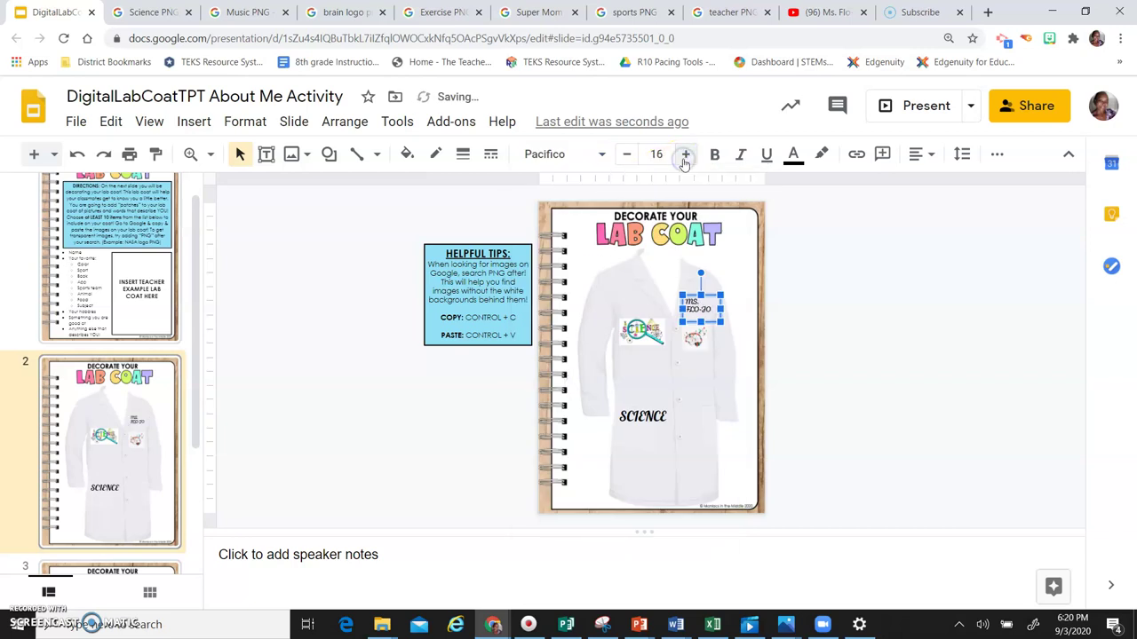
click(683, 156)
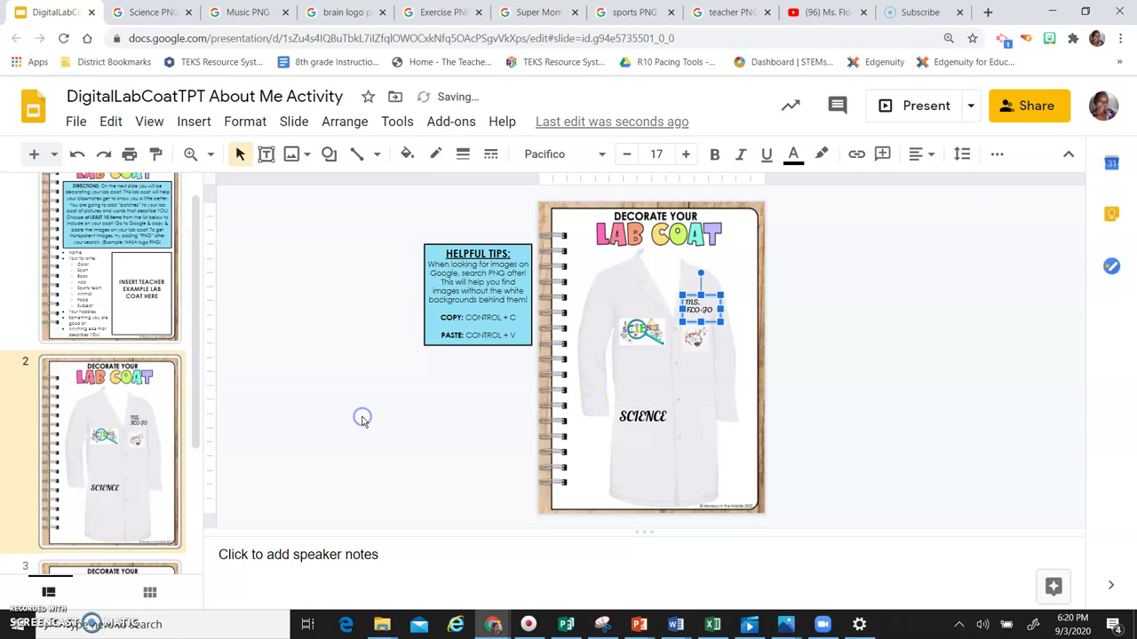
click(399, 417)
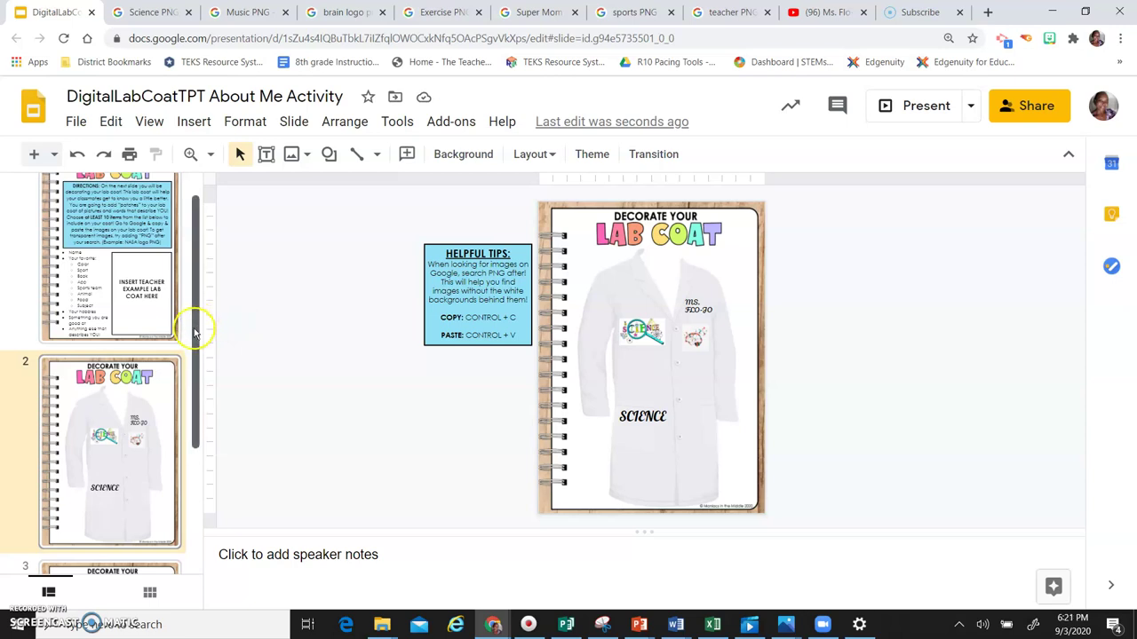
drag(195, 330, 172, 401)
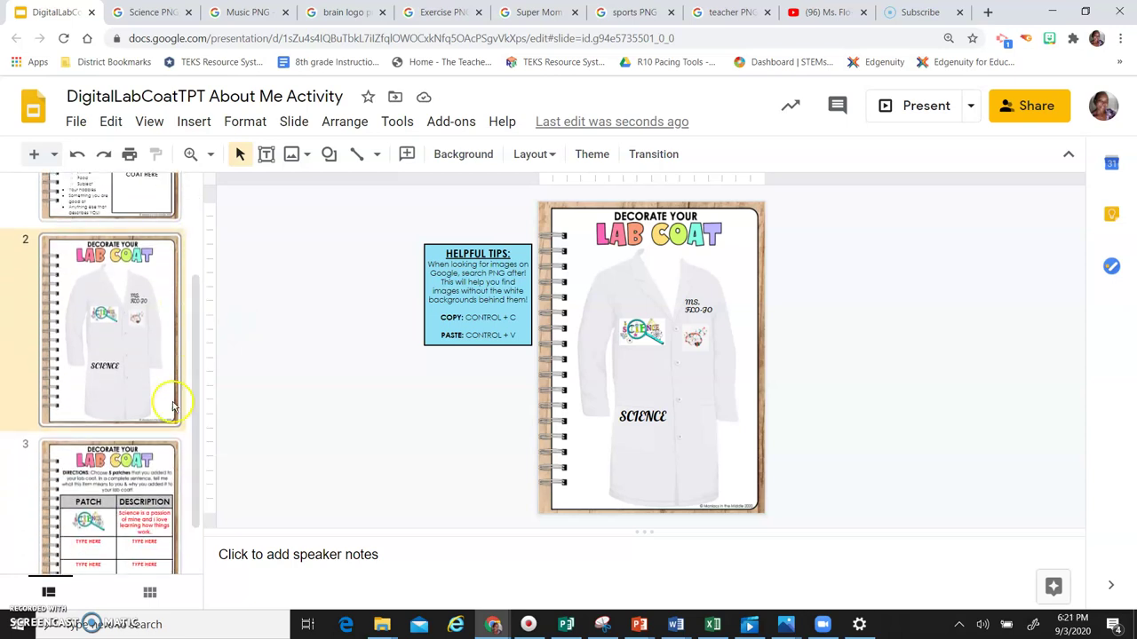
click(140, 476)
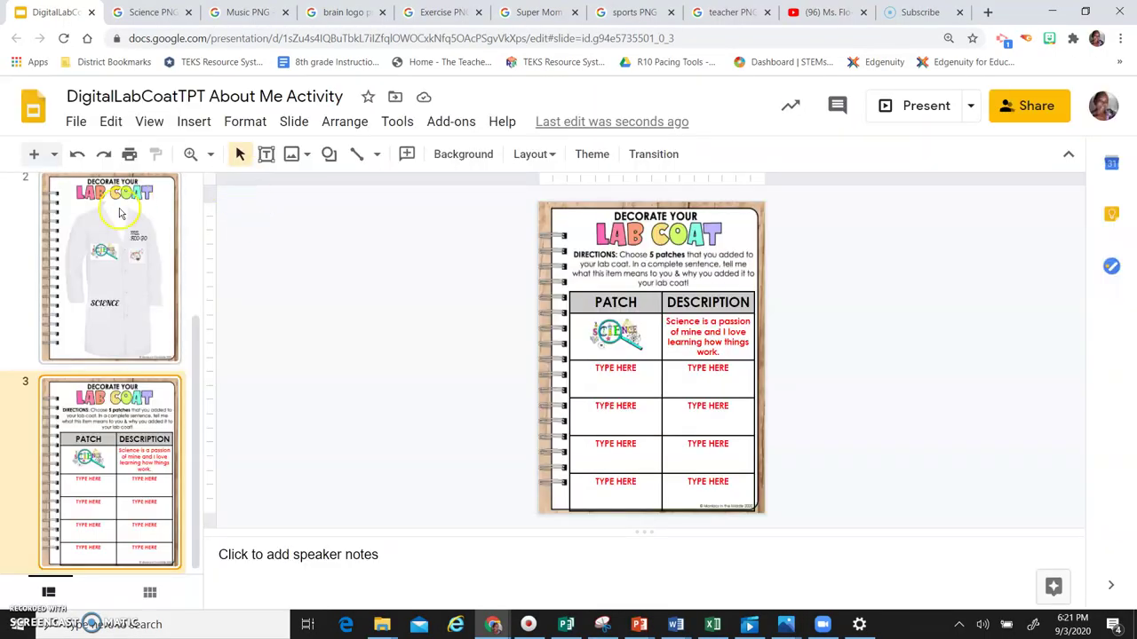
click(111, 224)
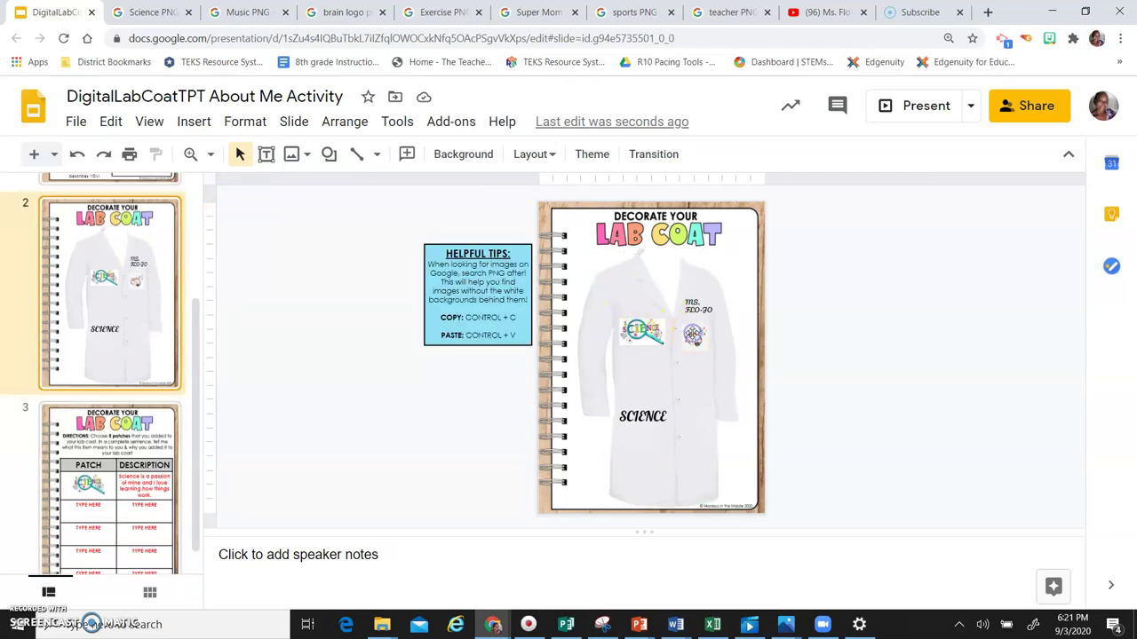
- Copy the brain patch, clear the next TYPE HERE patch cell on slide 3, and paste it there
click(693, 334)
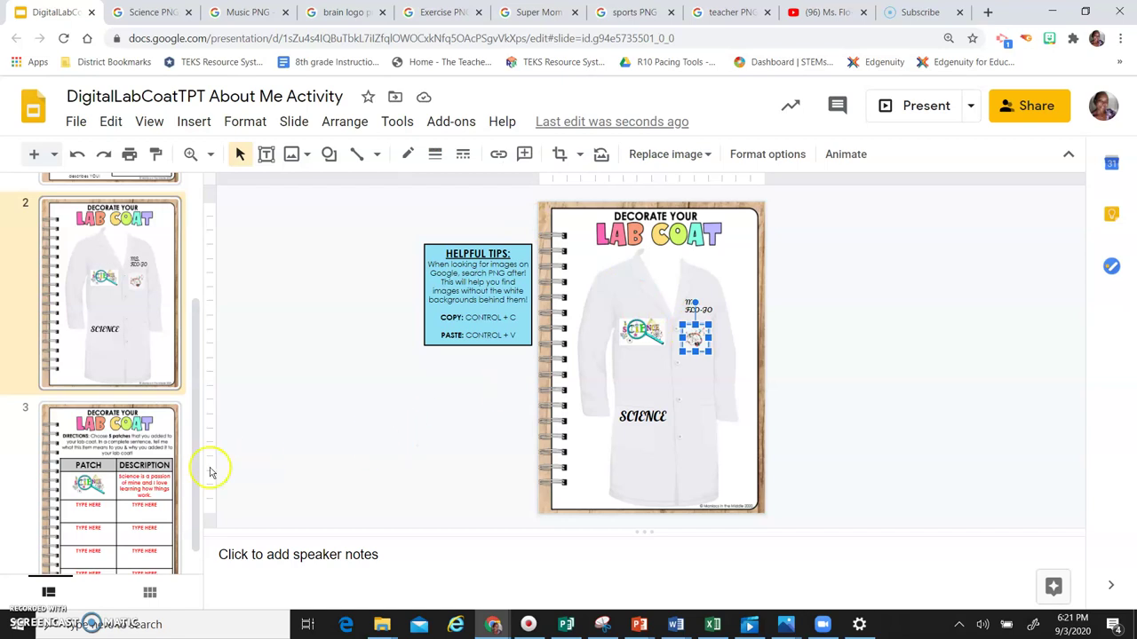
click(130, 484)
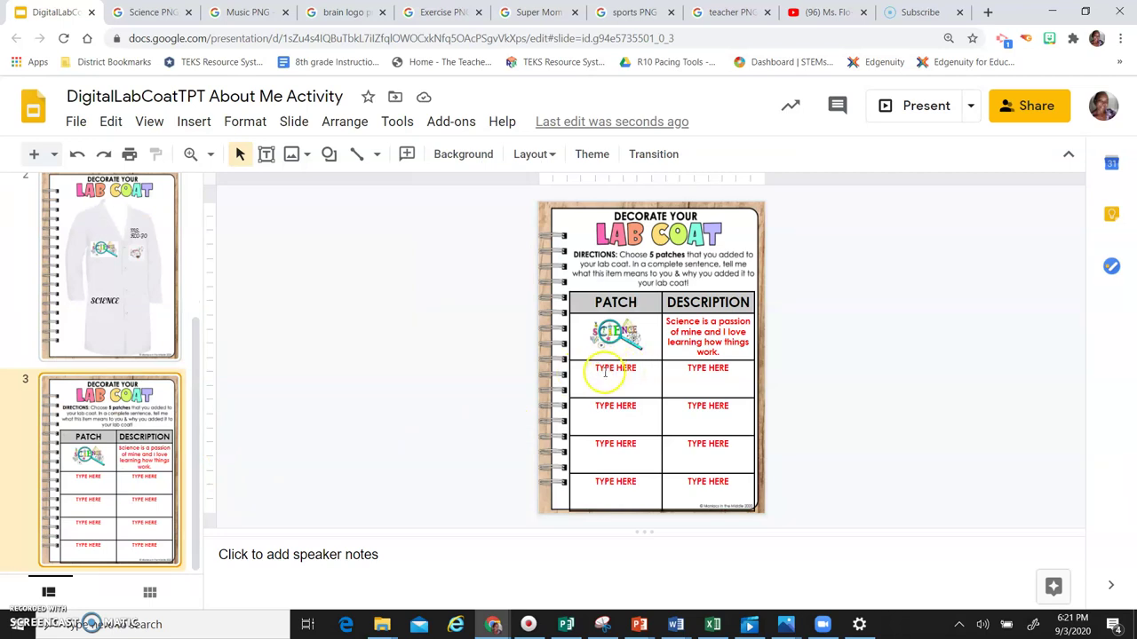
click(610, 371)
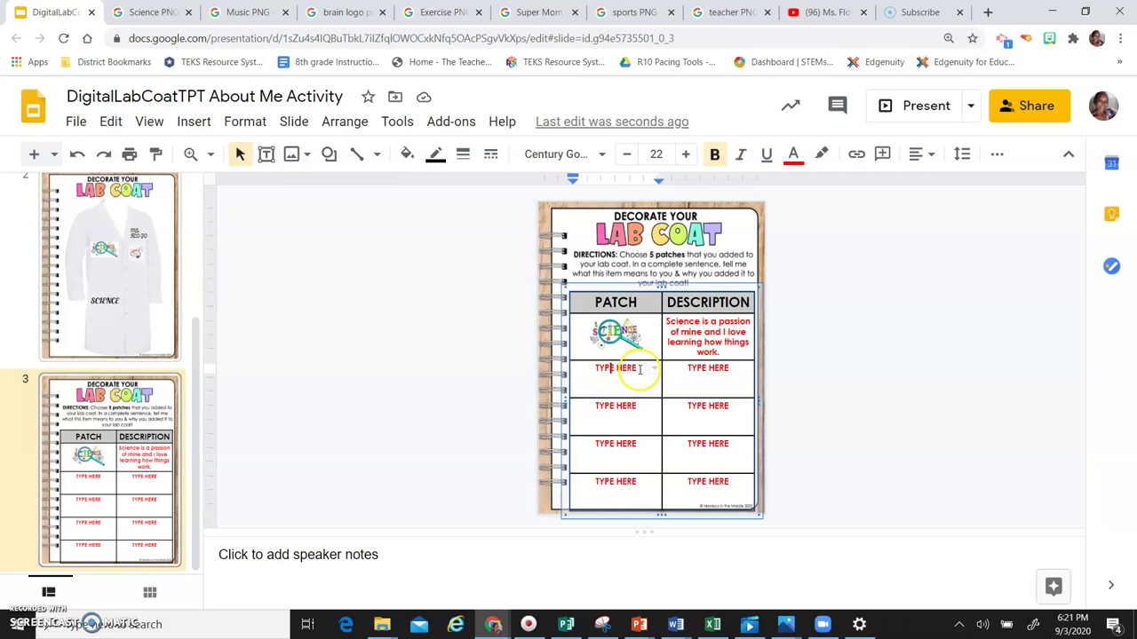
key(BackSpace)
key(BackSpace)
key(BackSpace)
key(BackSpace)
key(BackSpace)
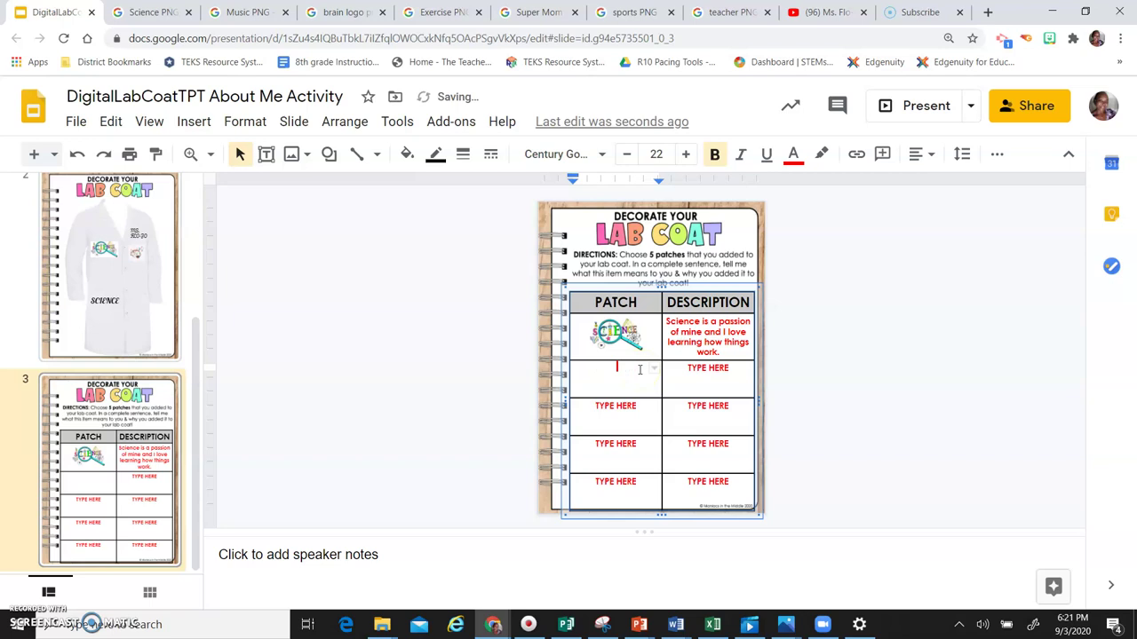
key(ctrl+v)
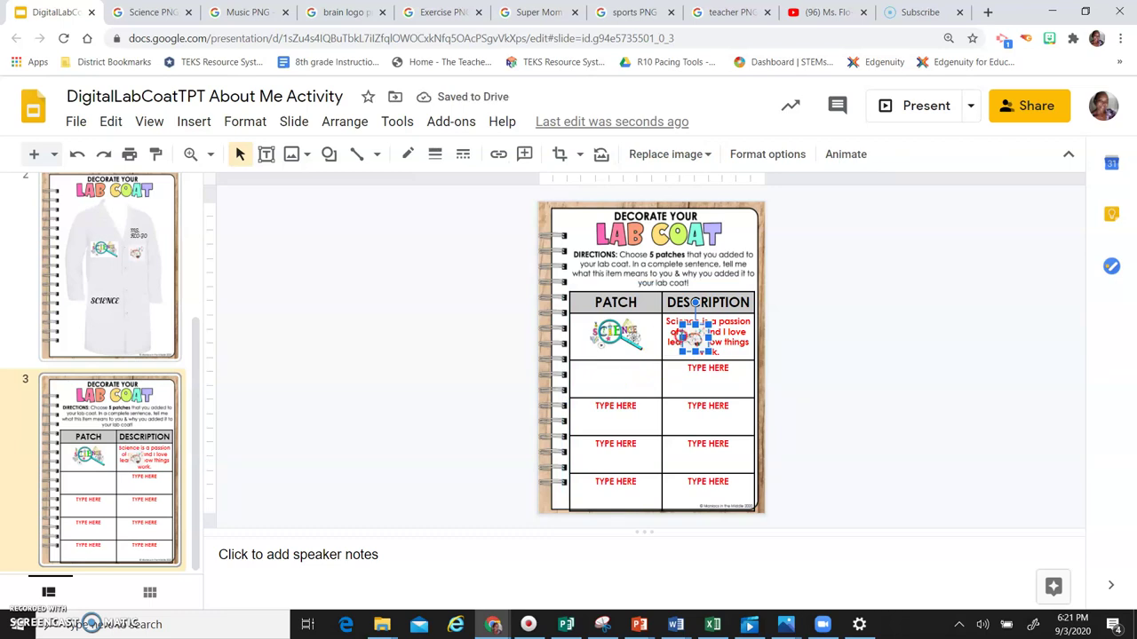
- Move the pasted brain image into the empty patch cell below the Science patch
right_click(682, 348)
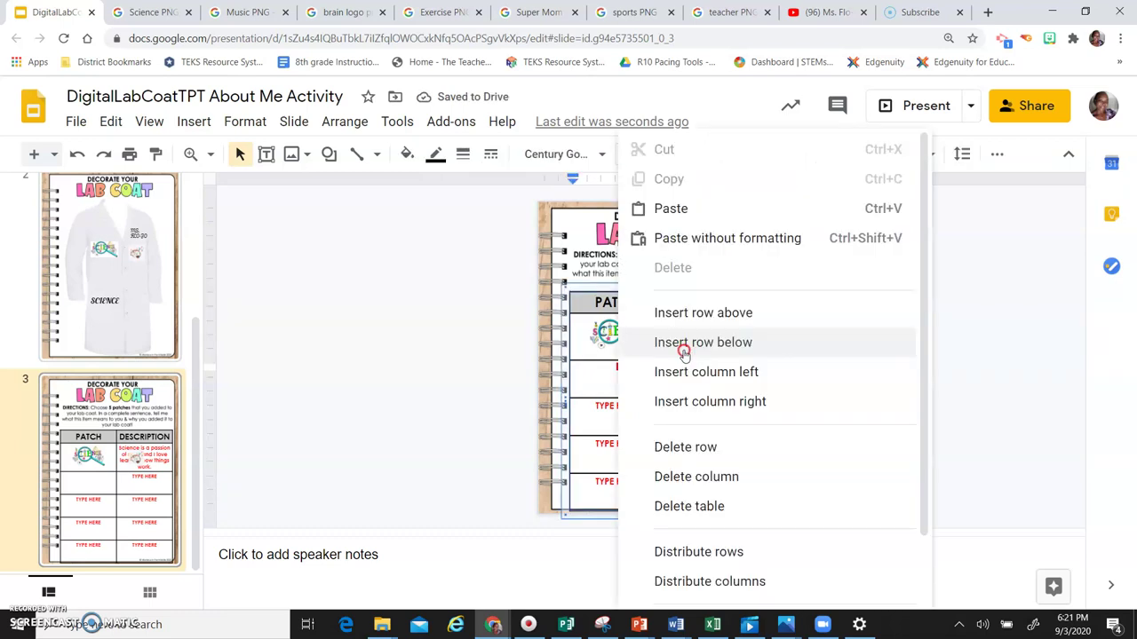
click(439, 371)
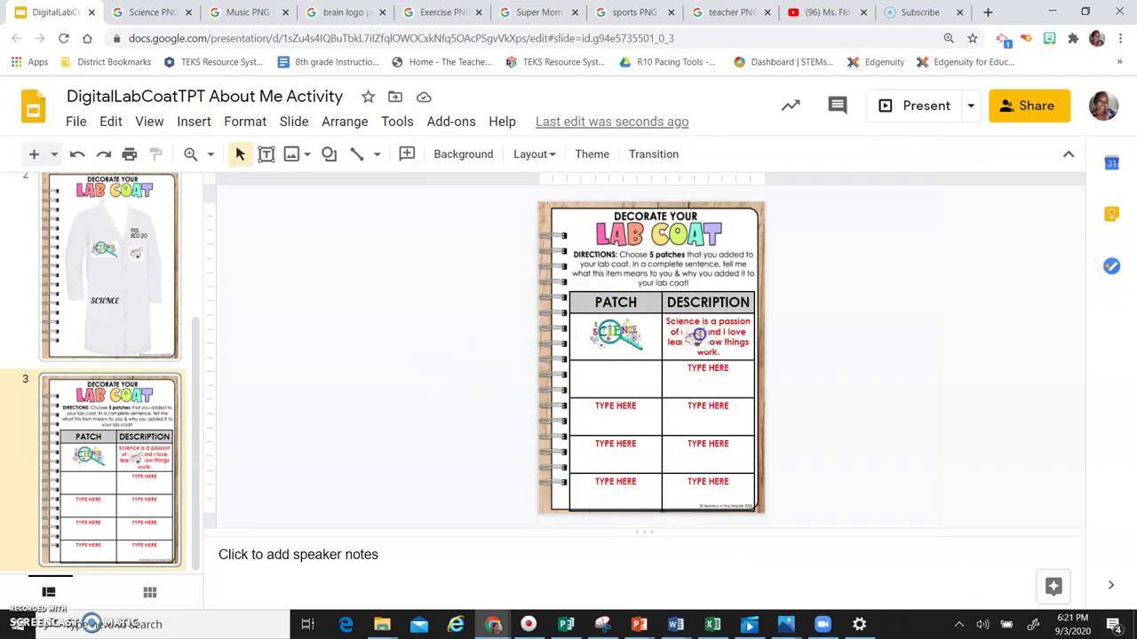
click(699, 334)
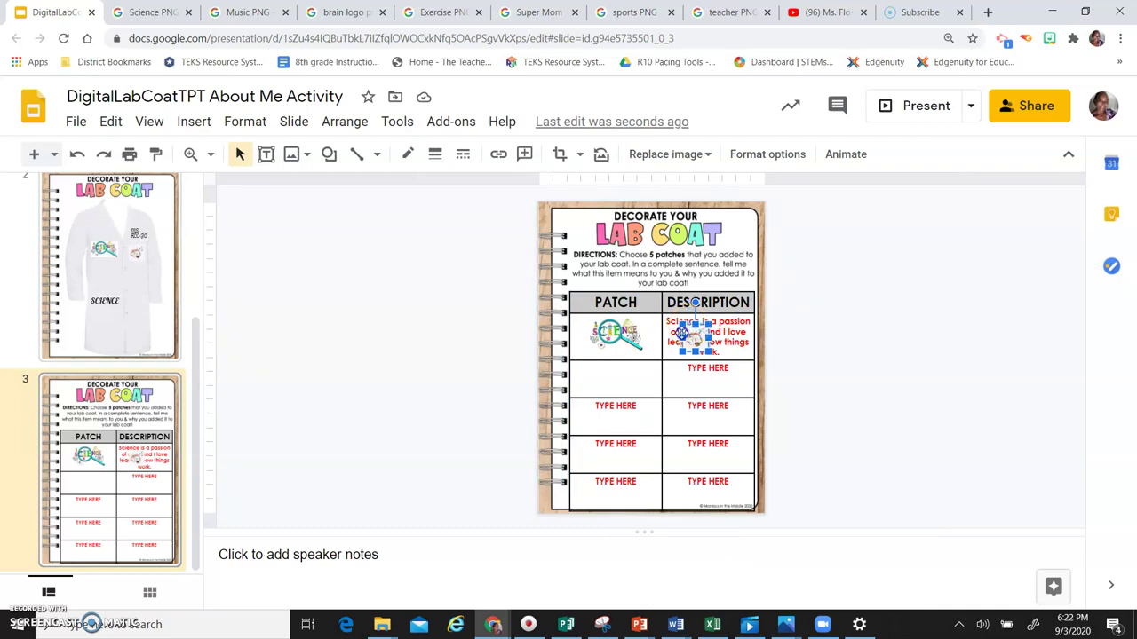
drag(682, 334, 613, 367)
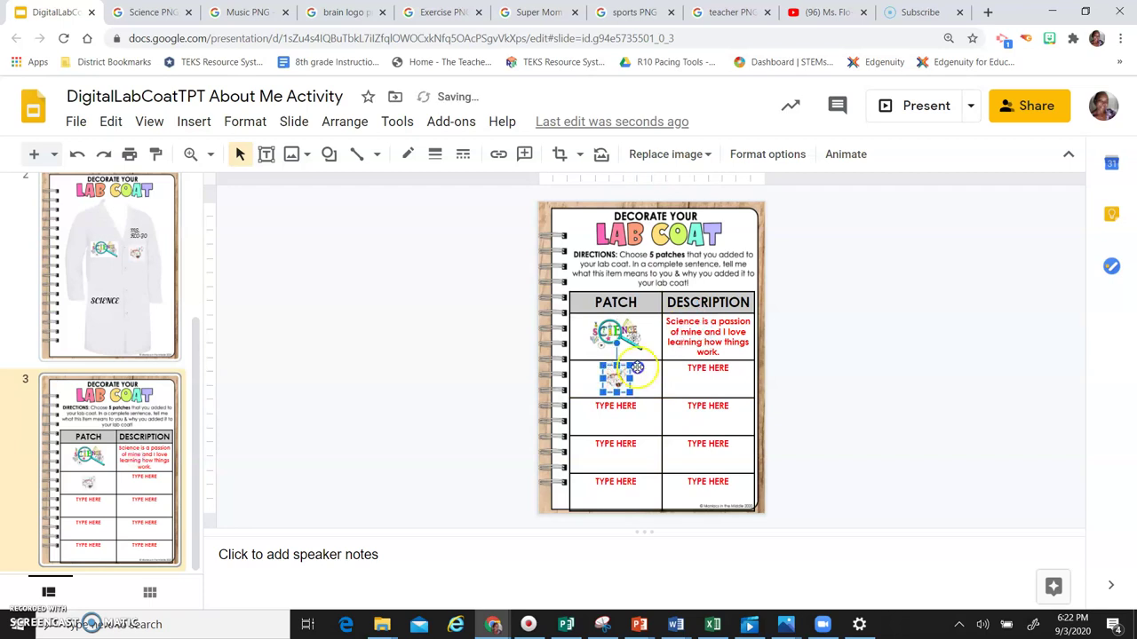
- Replace the description cell's TYPE HERE placeholder with 'Because it intrigue me'
click(732, 373)
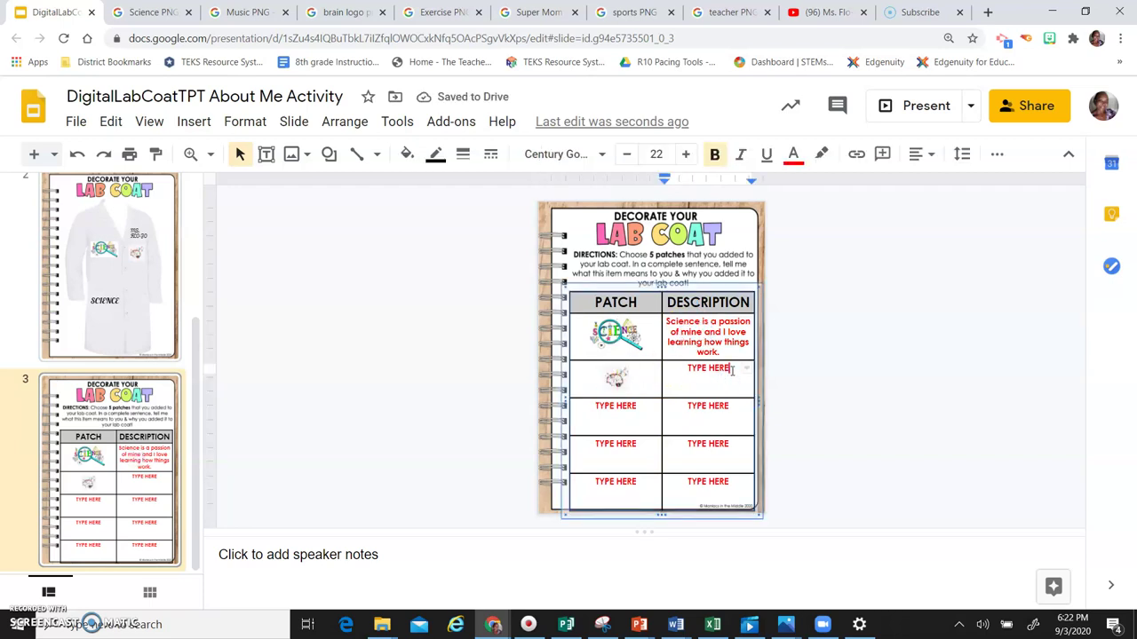
key(BackSpace)
key(BackSpace)
key(BackSpace)
key(BackSpace)
key(BackSpace)
text(Becau)
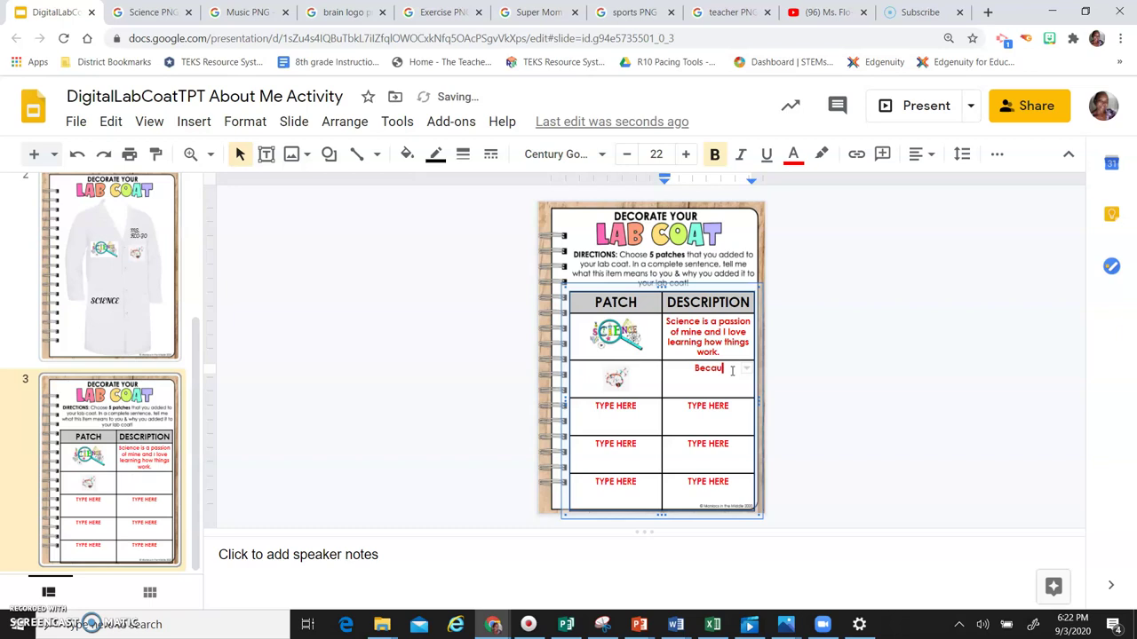
text(se it)
text( intrigues)
text( me)
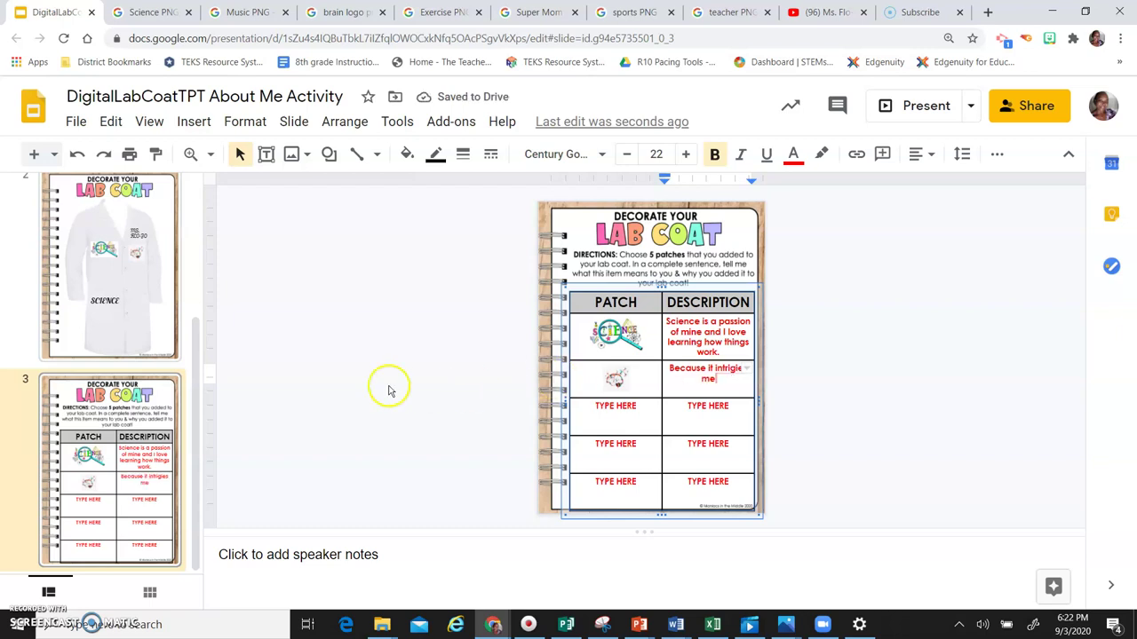
- Go back to the lab coat slide 2
click(141, 318)
click(117, 295)
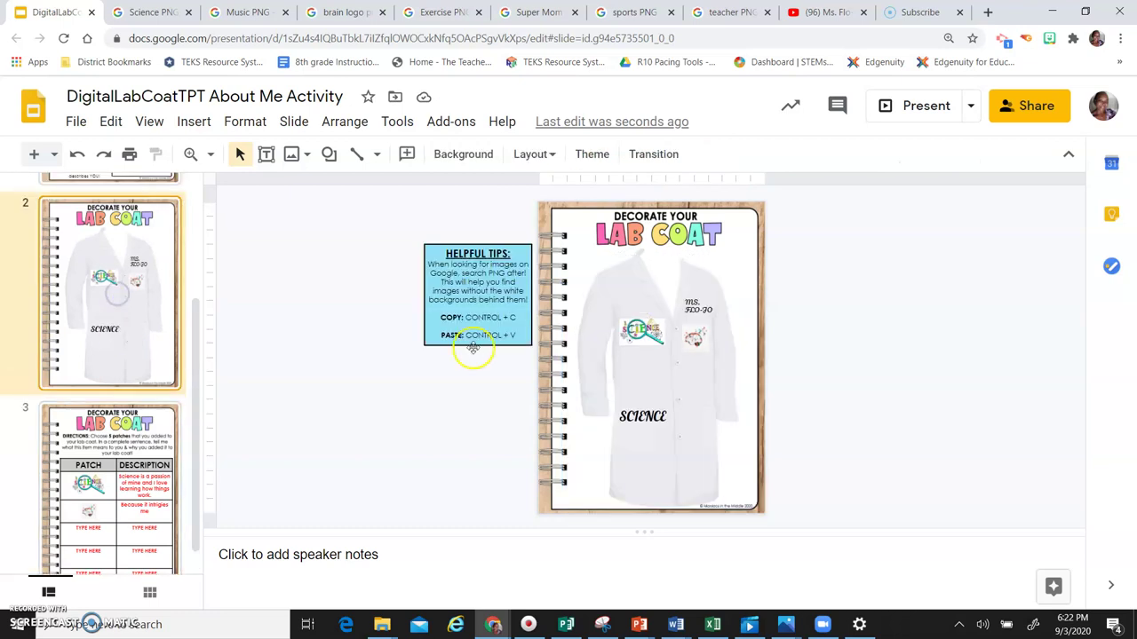